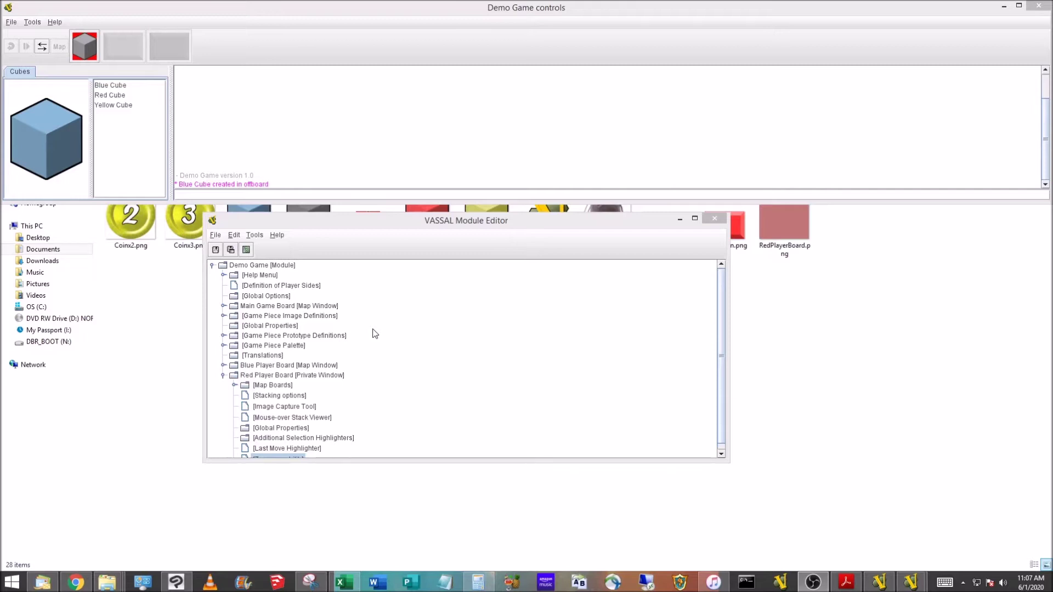
pyautogui.click(223, 306)
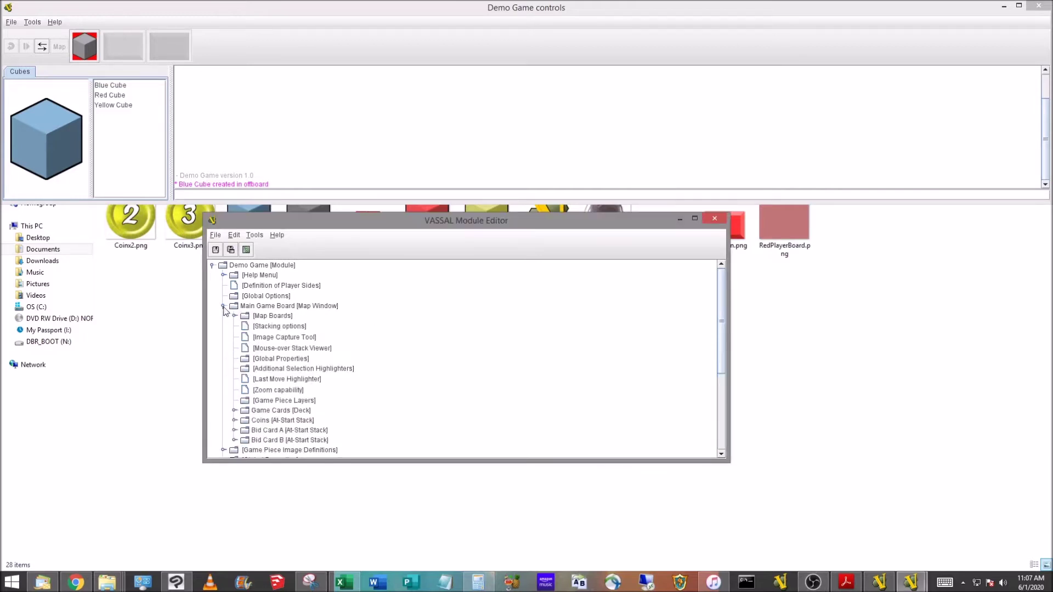
pyautogui.click(282, 409)
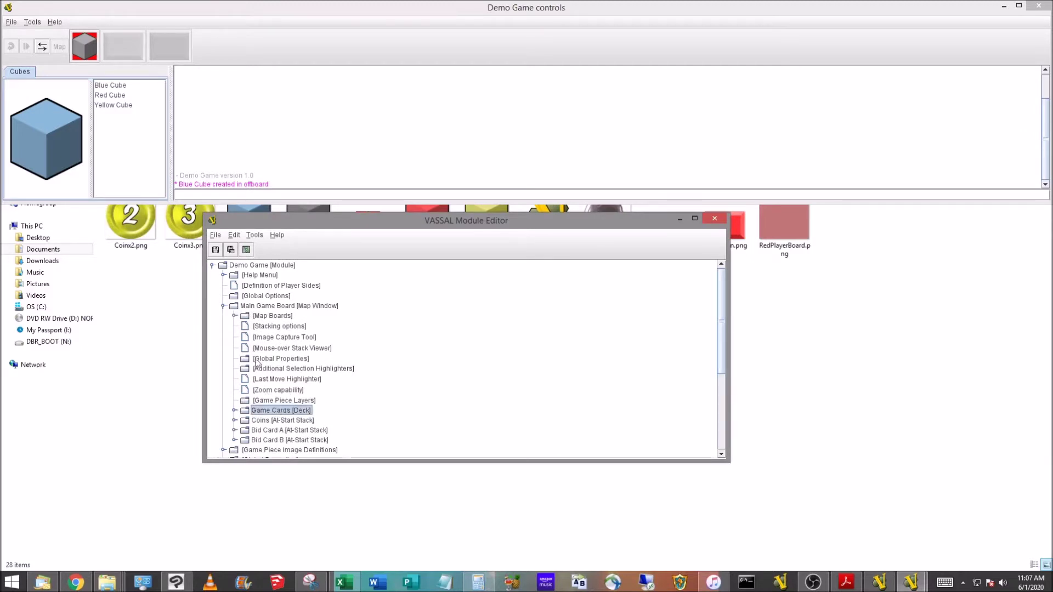
pyautogui.click(223, 306)
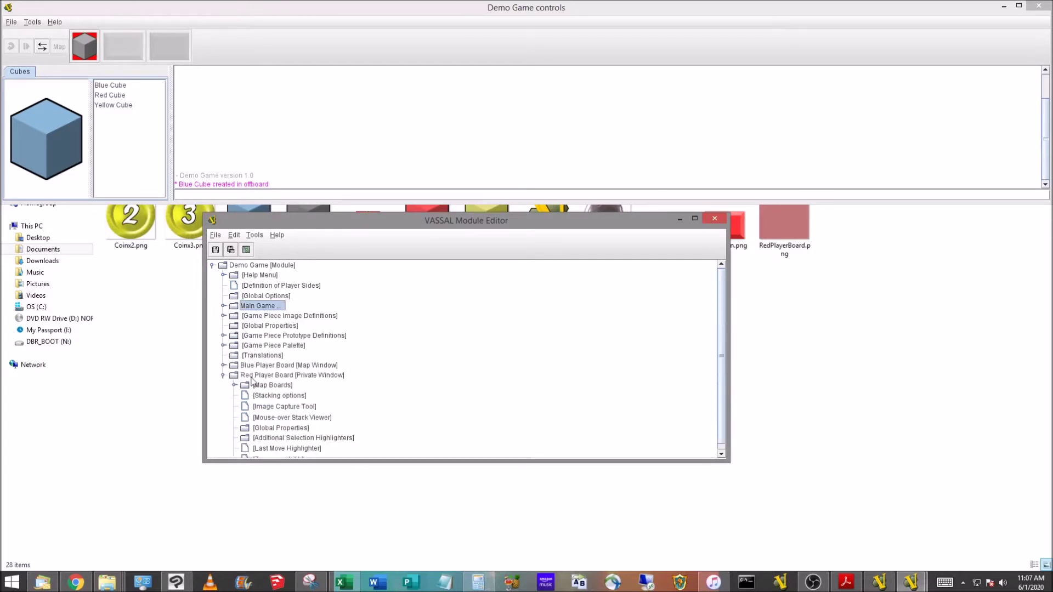
# Add a deck named Cube Draw Bag to the Red Player Board window and assign it to the Red Player Board
pyautogui.scroll(-1, 254, 377)
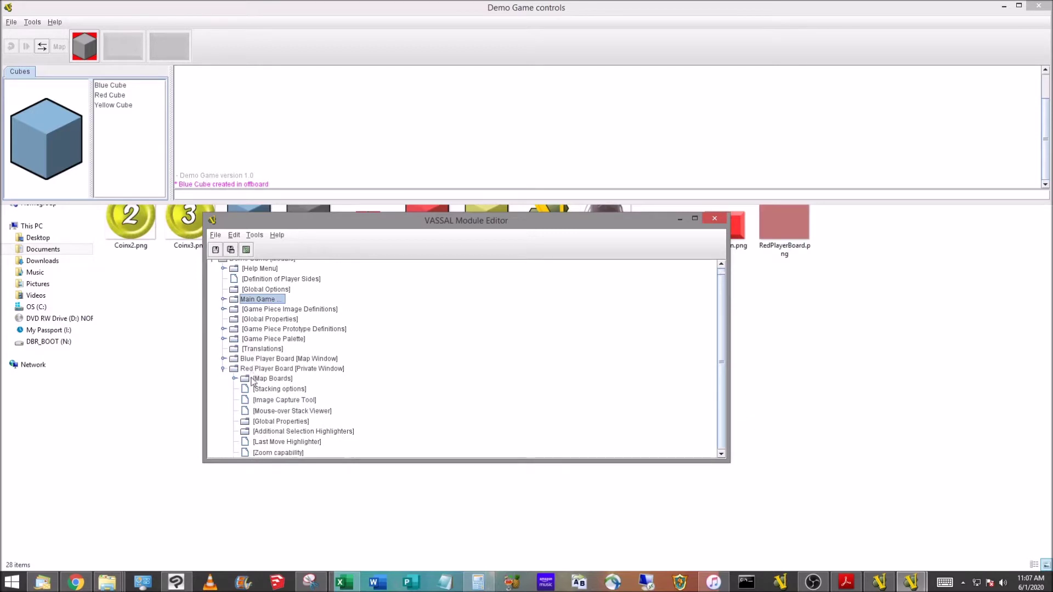
pyautogui.click(300, 375)
pyautogui.rightClick(277, 370)
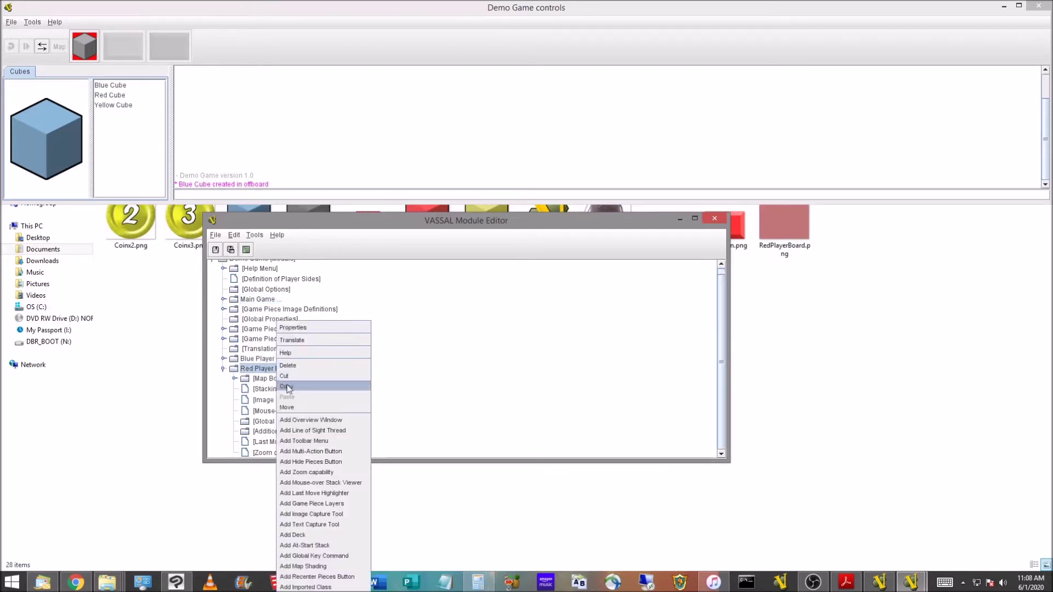
pyautogui.click(330, 534)
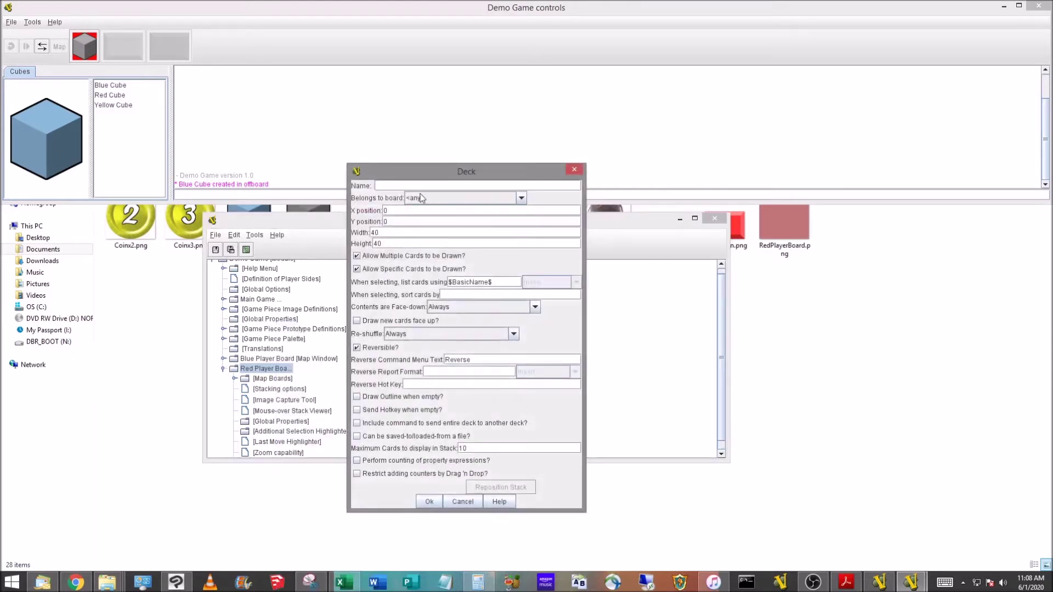
pyautogui.write('Draw Bag')
pyautogui.press('Home')
pyautogui.write('Cube')
pyautogui.click(444, 200)
pyautogui.click(417, 218)
# Set the deck's X and Y positions to 200, its width to 131 and its height to 149
pyautogui.press('BackSpace')
pyautogui.write('200')
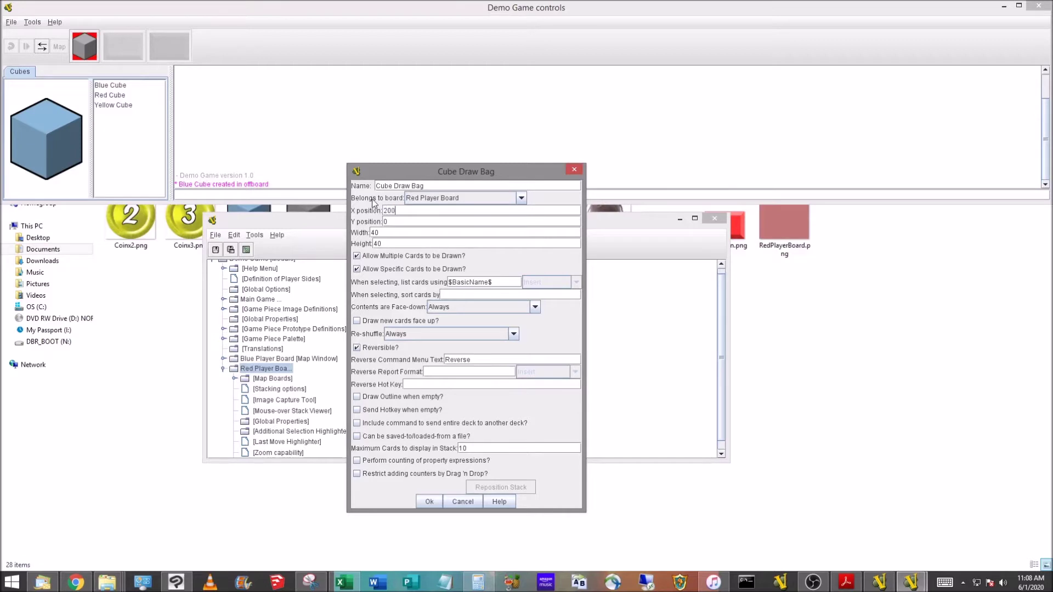
pyautogui.click(387, 222)
pyautogui.press('BackSpace')
pyautogui.write('200')
pyautogui.moveTo(393, 234); pyautogui.dragTo(366, 233)
pyautogui.write('131')
pyautogui.moveTo(391, 244); pyautogui.dragTo(366, 245)
pyautogui.write('149')
# Disable drawing multiple cards, drawing specific cards and reversing, enable face-up drawing and an outline when empty, and accept the deck
pyautogui.click(357, 257)
pyautogui.click(356, 269)
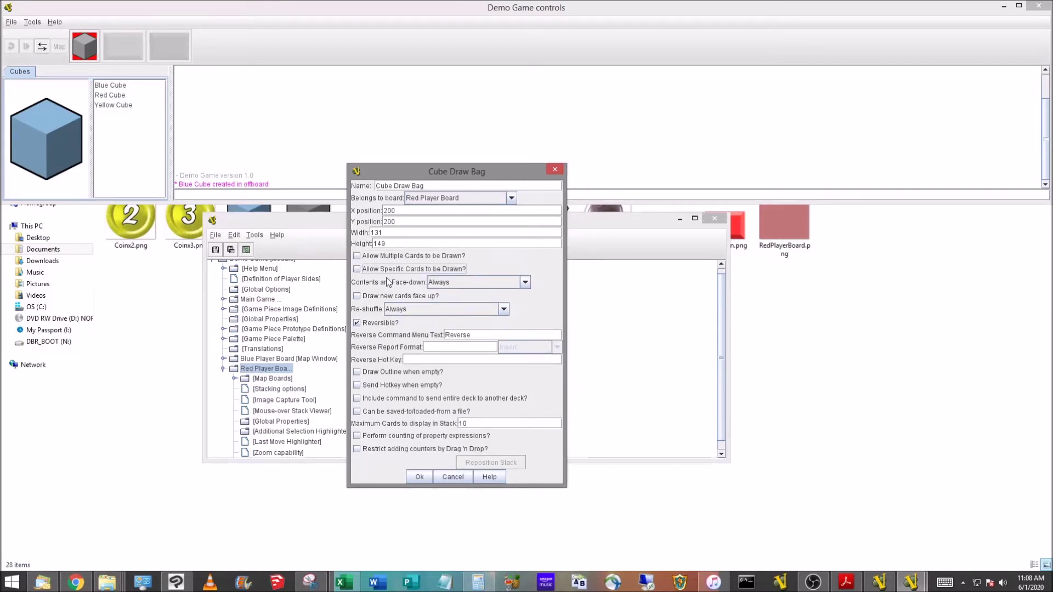
pyautogui.click(357, 297)
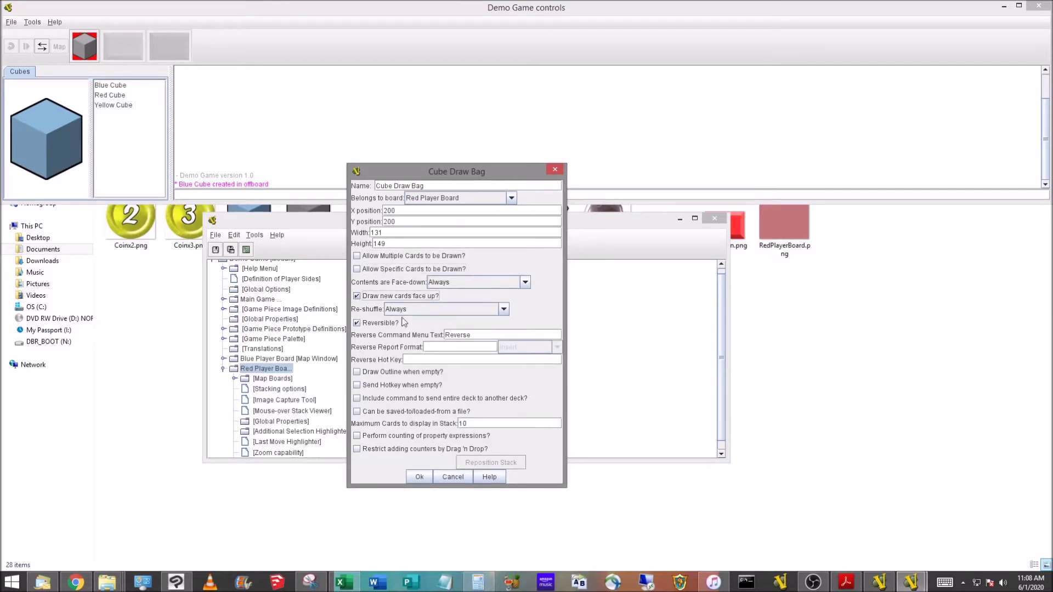
pyautogui.click(358, 323)
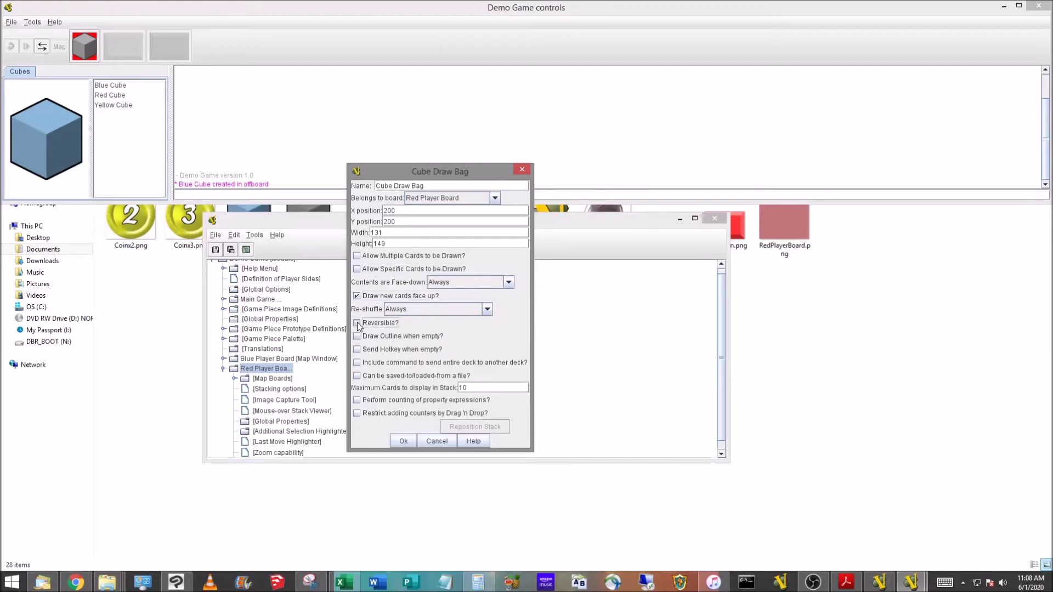
pyautogui.click(376, 338)
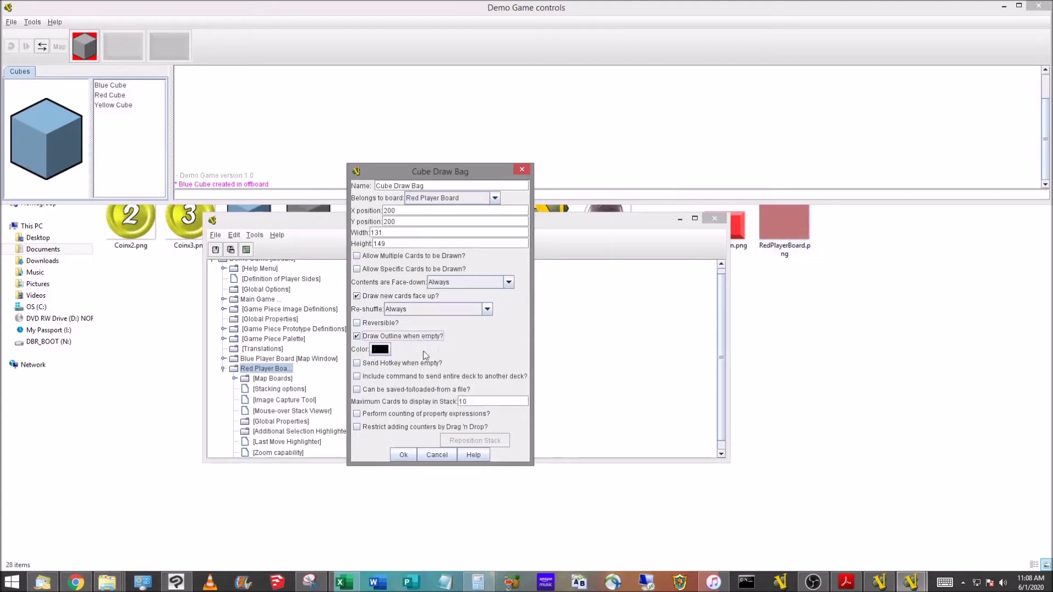
pyautogui.click(404, 455)
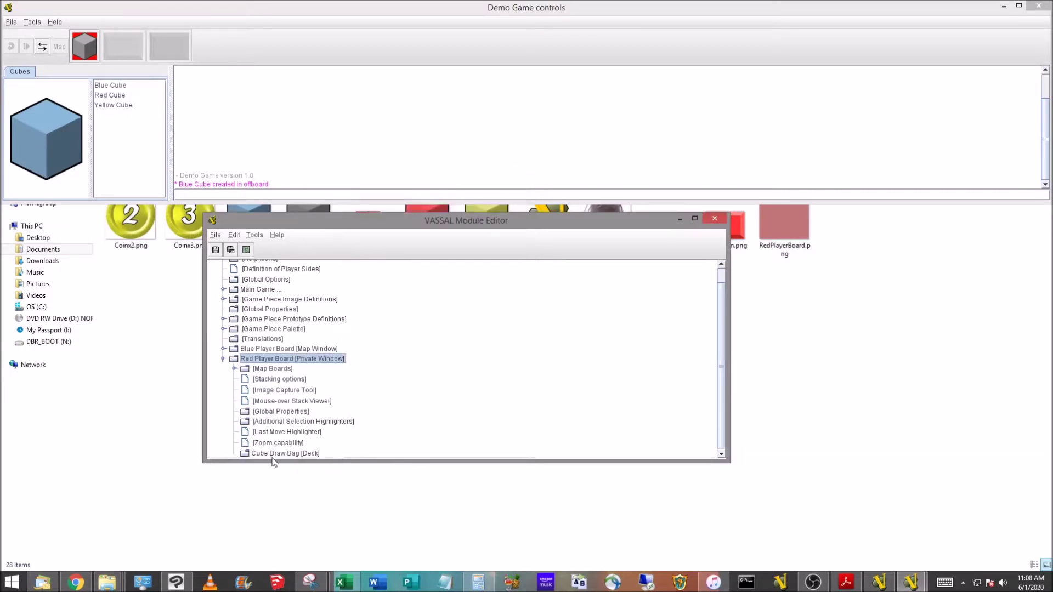
# Add a single card to the Cube Draw Bag deck and give it a Prototype trait referencing Cube Proto
pyautogui.rightClick(275, 455)
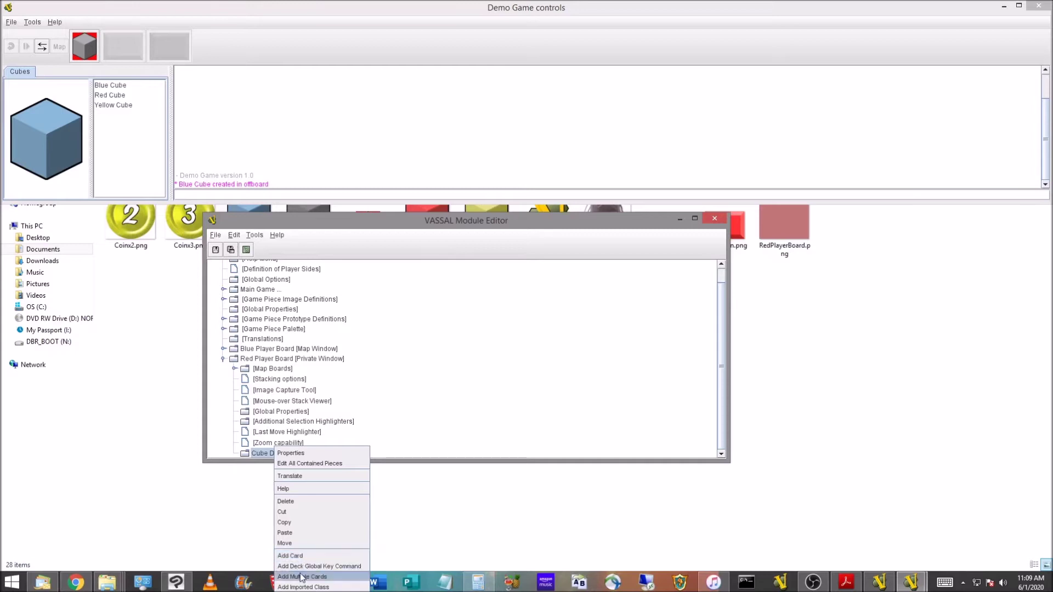
pyautogui.click(333, 557)
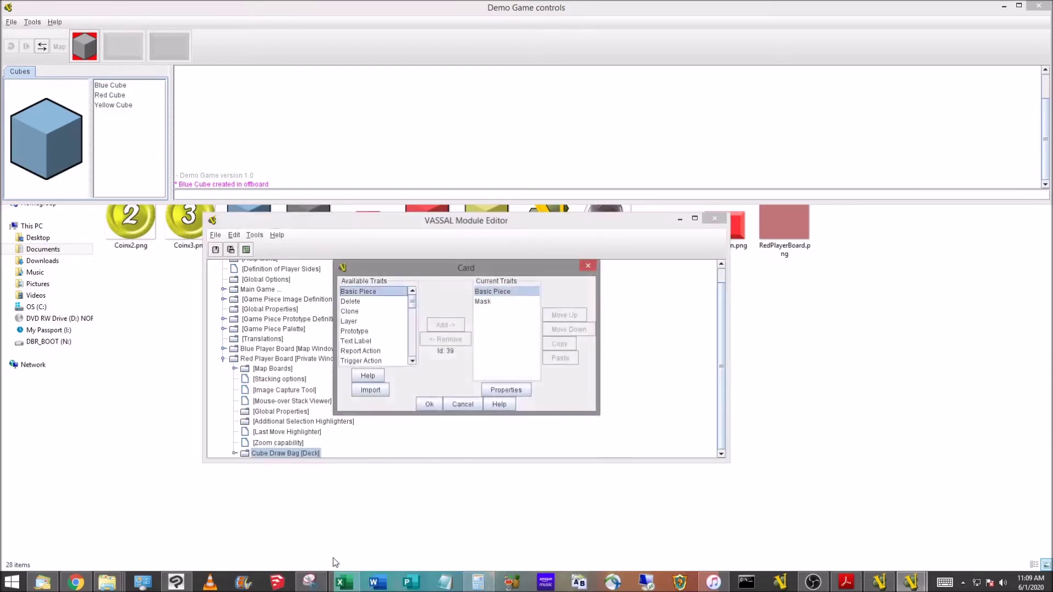
pyautogui.click(373, 331)
pyautogui.click(442, 326)
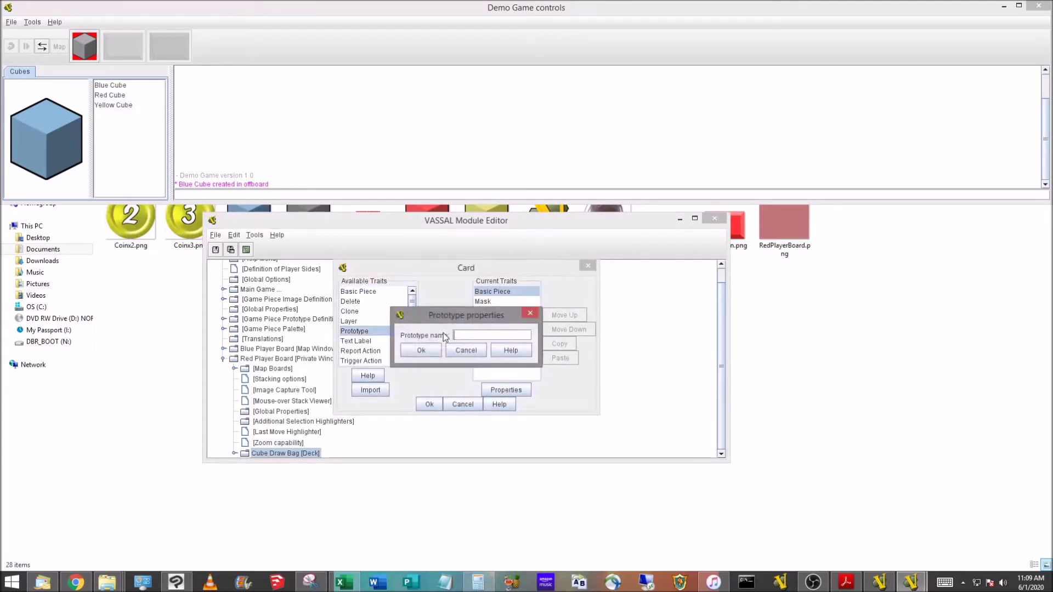
pyautogui.write('Cub')
pyautogui.press('BackSpace')
pyautogui.press('BackSpace')
pyautogui.write('ube Pr')
pyautogui.click(420, 351)
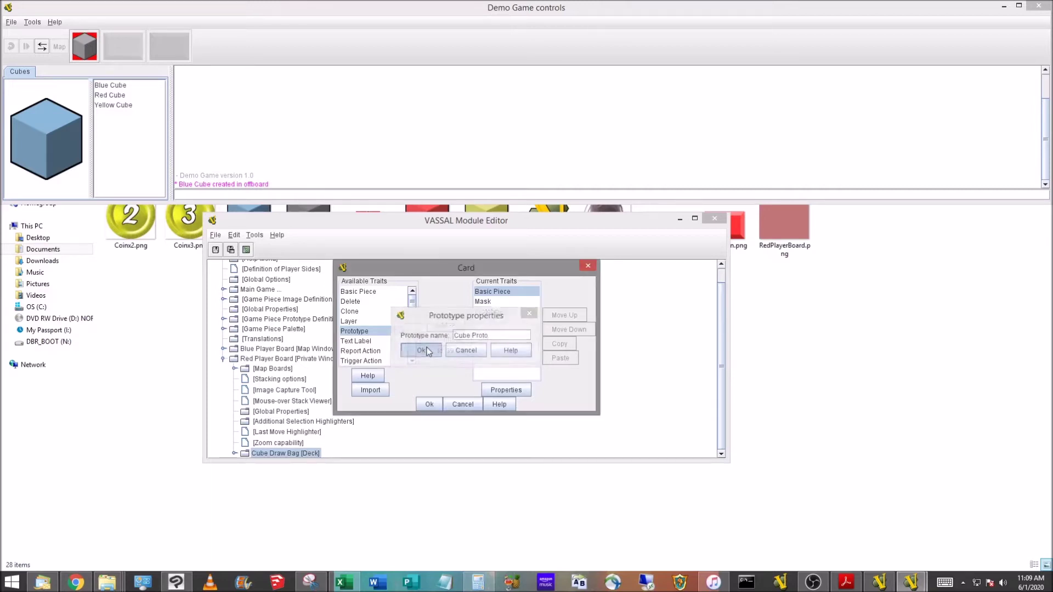
# Name the card's Basic Piece Blue Cube and assign it the existing CubeBlue.png image
pyautogui.doubleClick(488, 293)
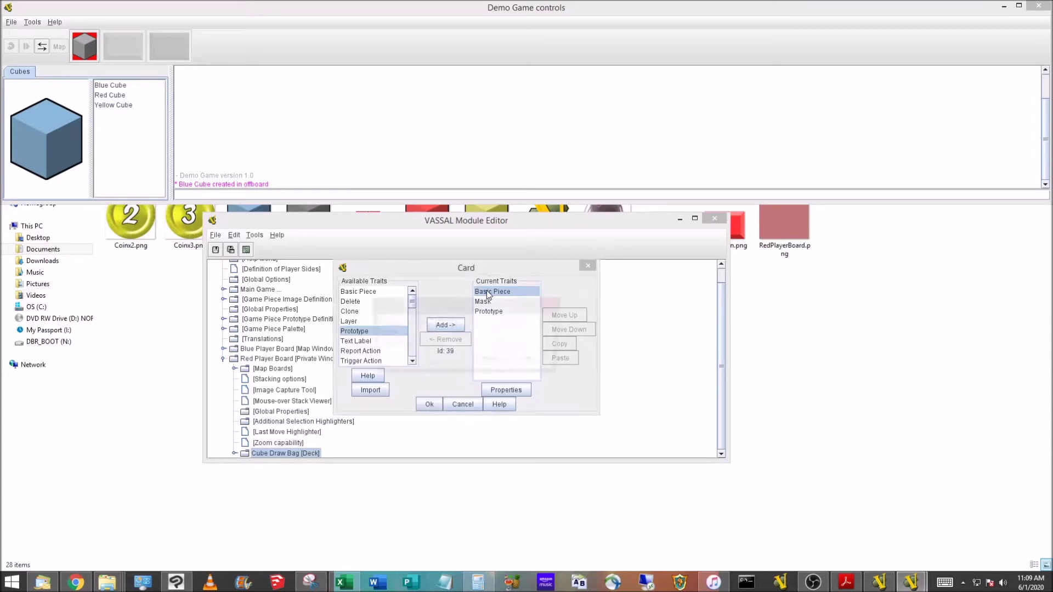
pyautogui.write('Blue Cube')
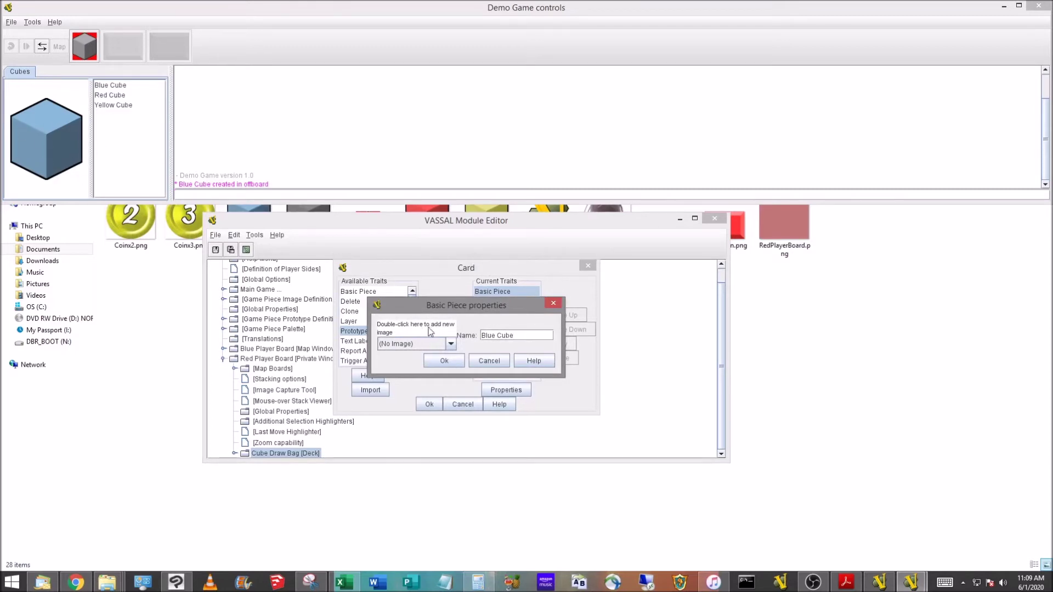
pyautogui.click(451, 344)
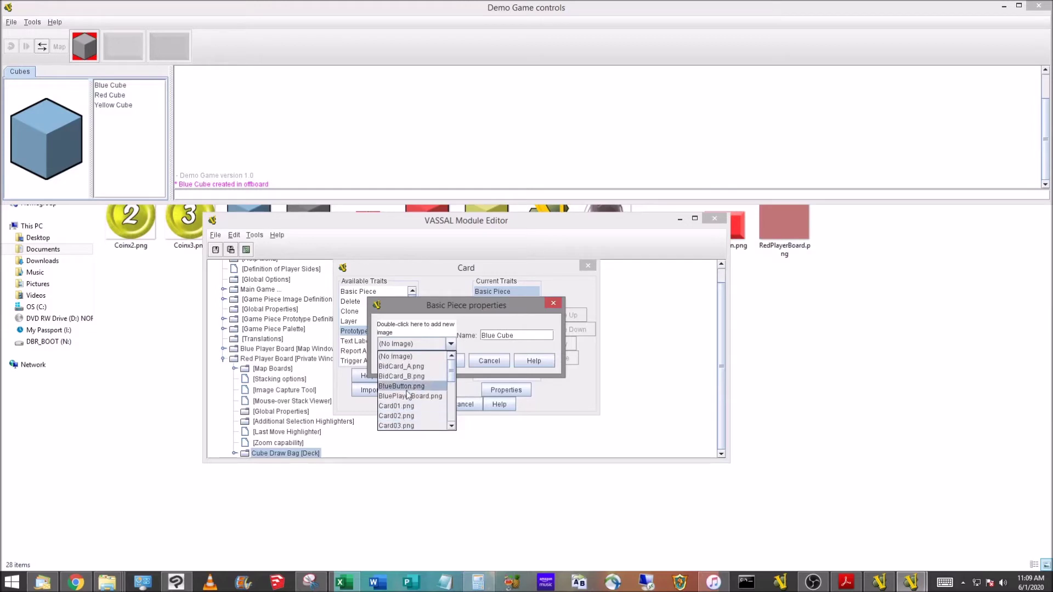
pyautogui.scroll(-1, 409, 405)
pyautogui.scroll(-3, 409, 406)
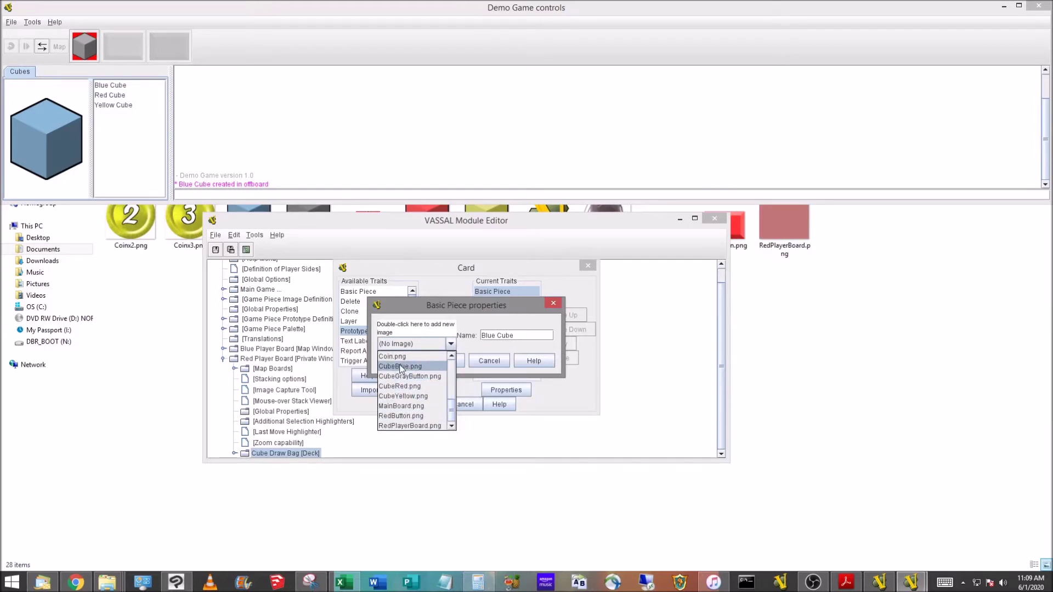
pyautogui.click(399, 365)
pyautogui.click(445, 428)
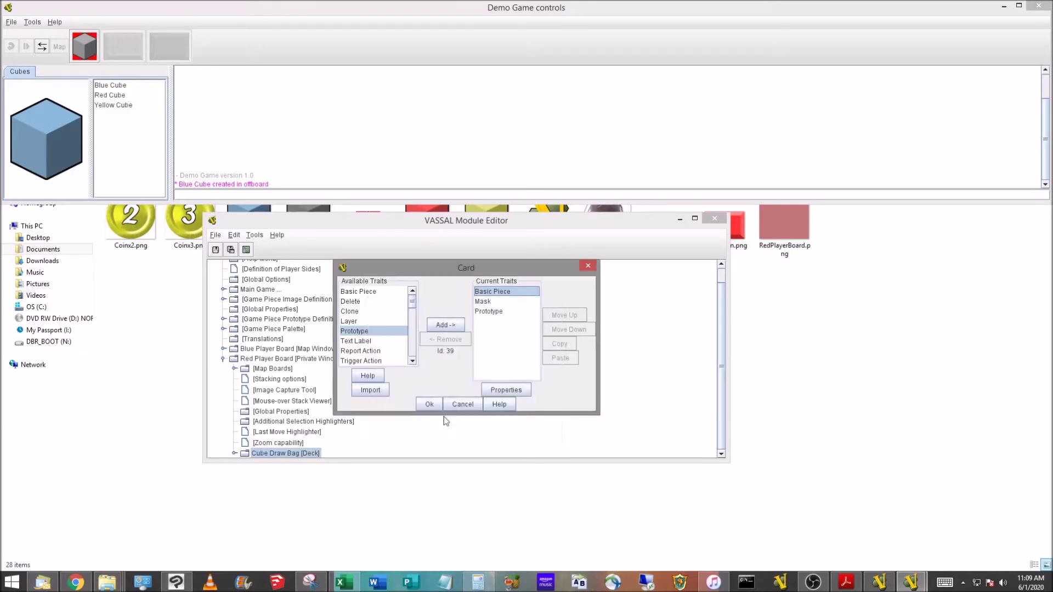
# Give the card's Mask trait the Plain display style and DrawBag.png as its masked view, accept the card and save the module
pyautogui.doubleClick(492, 303)
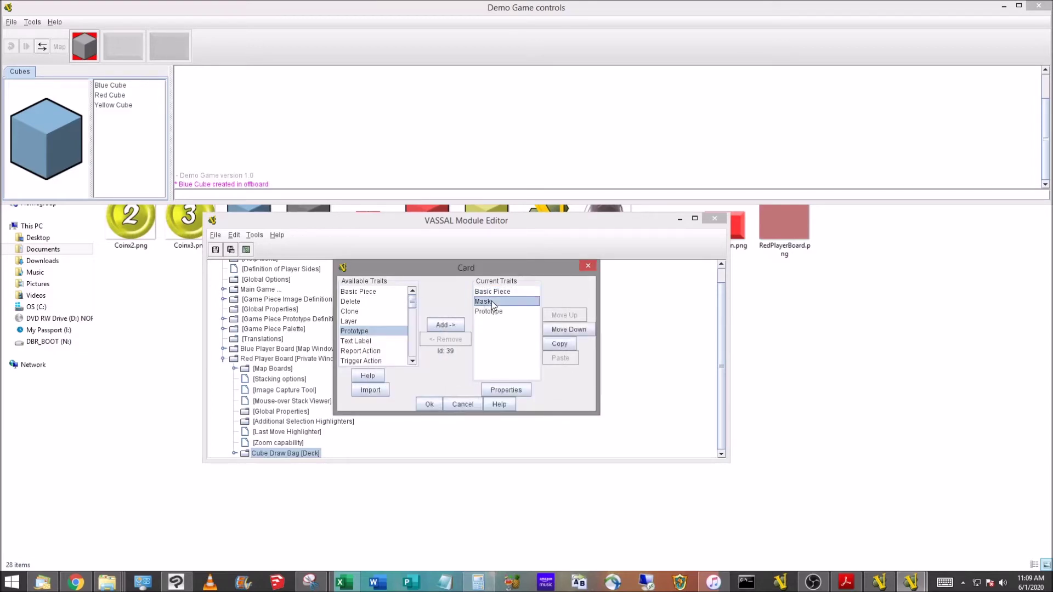
pyautogui.click(492, 369)
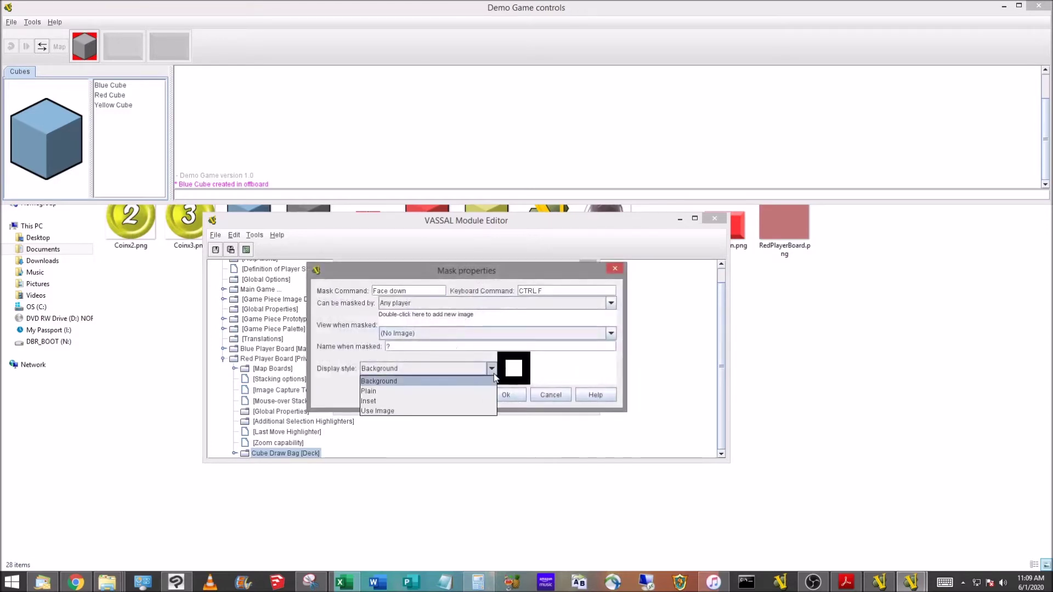
pyautogui.click(401, 390)
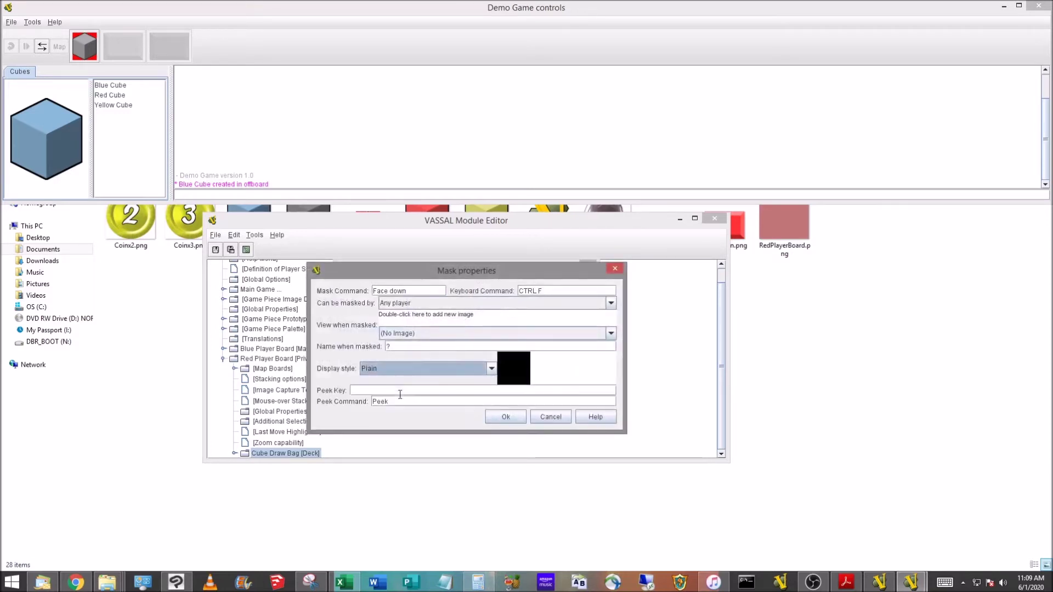
pyautogui.doubleClick(404, 324)
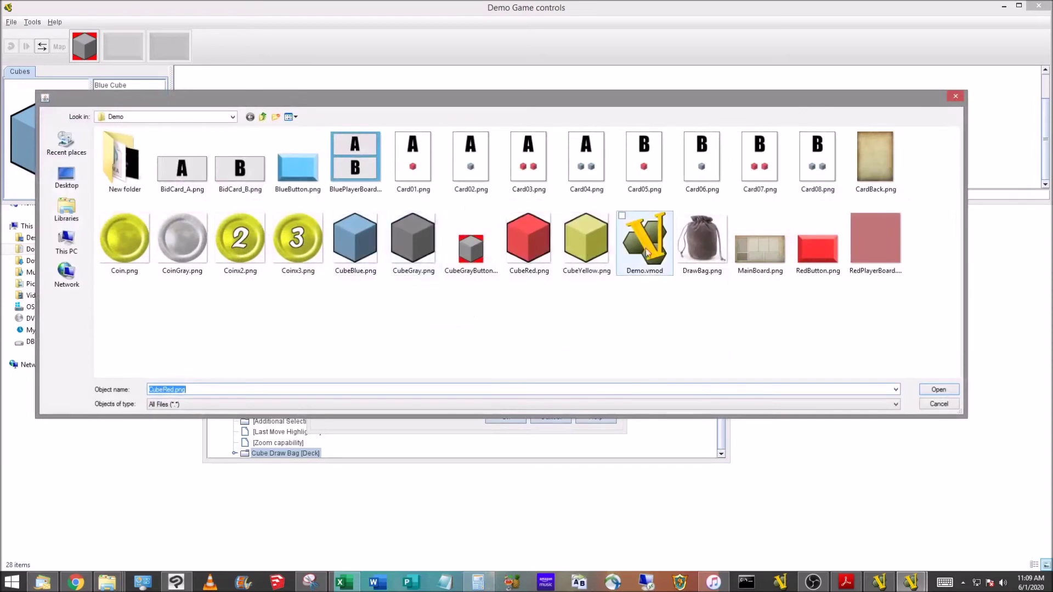
pyautogui.click(710, 259)
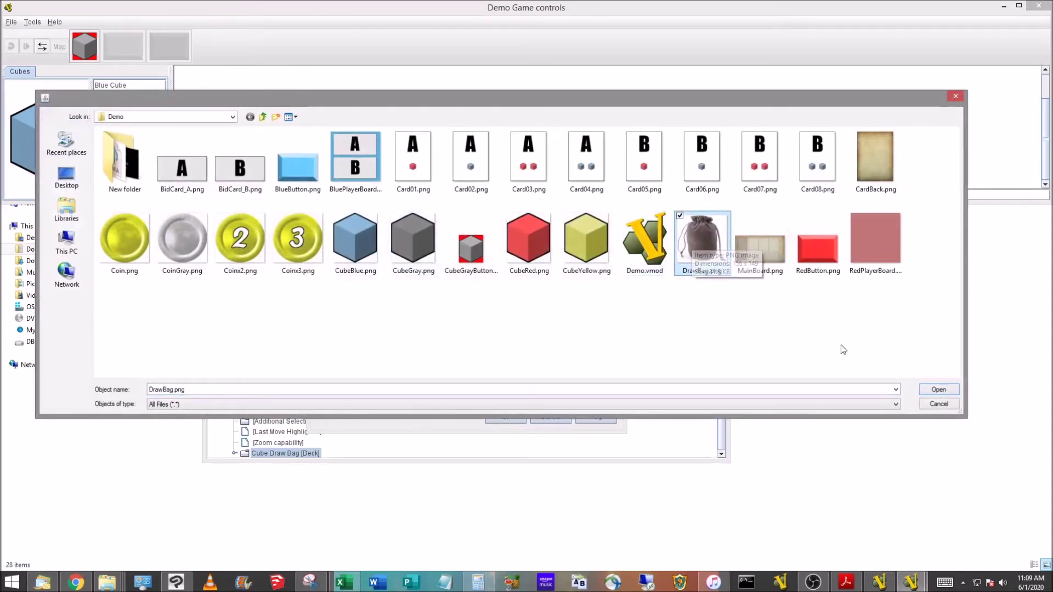
pyautogui.click(937, 390)
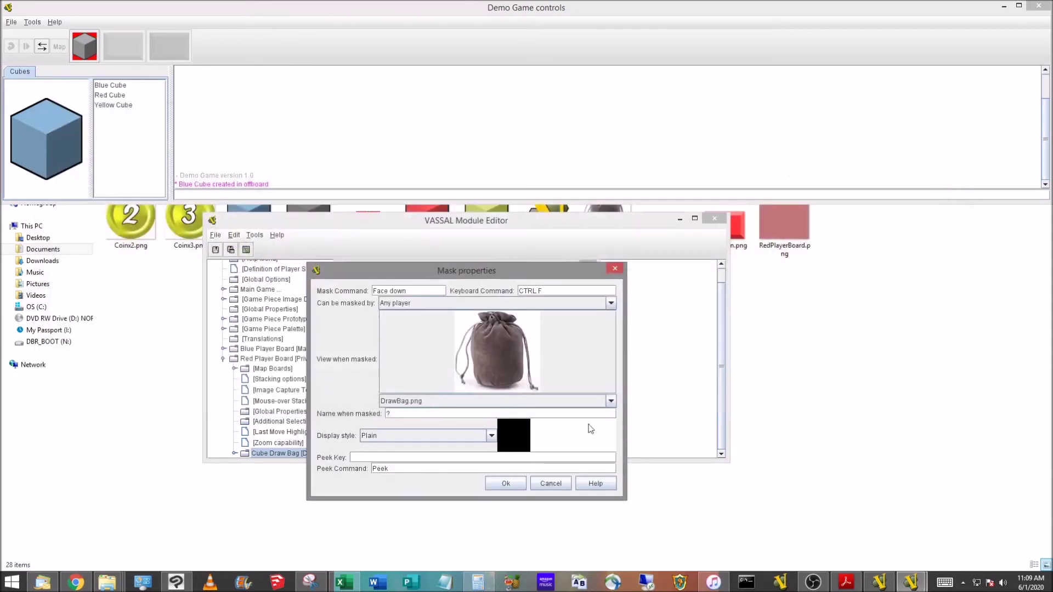
pyautogui.click(518, 482)
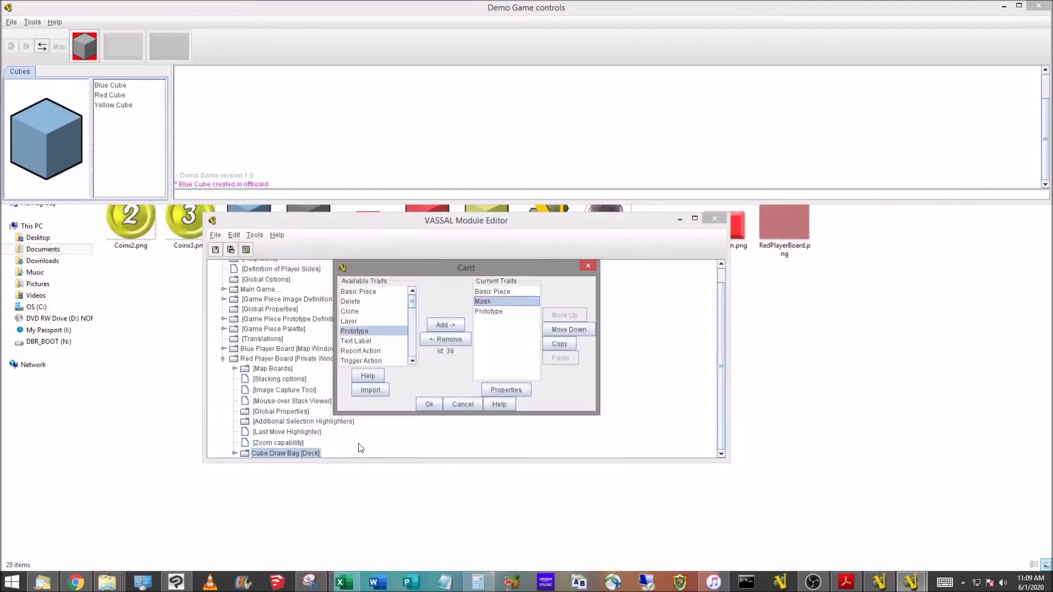
pyautogui.click(430, 404)
pyautogui.click(215, 252)
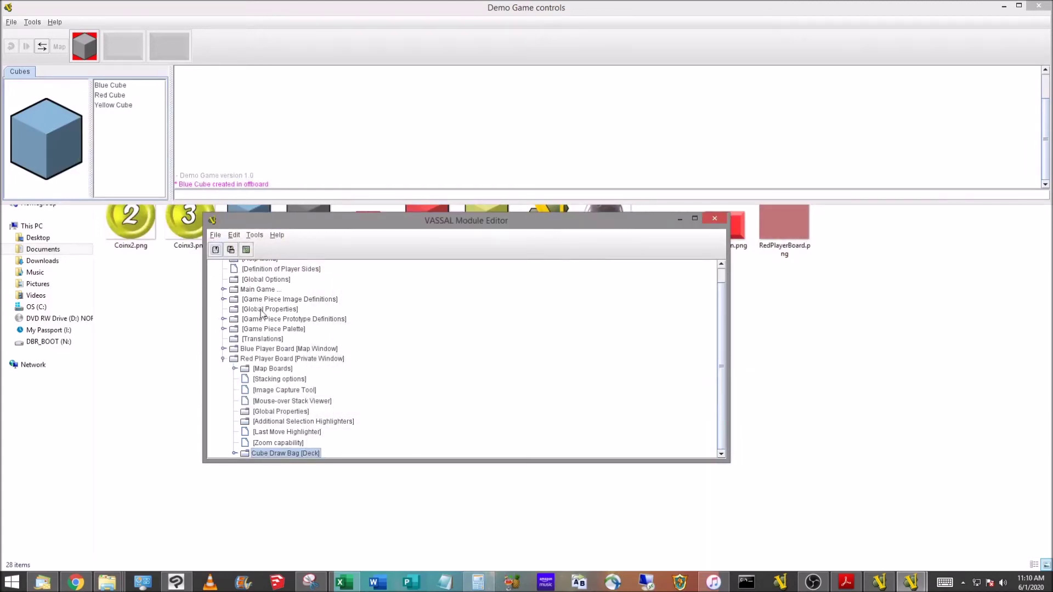
# Copy the Blue Cube card and paste three duplicates into the Cube Draw Bag deck
pyautogui.click(235, 454)
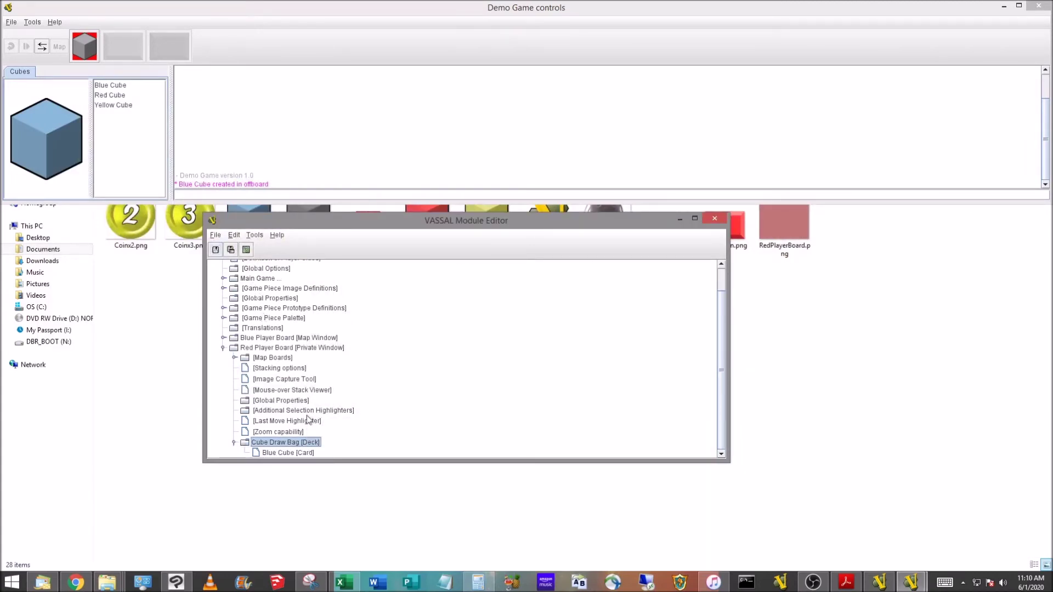
pyautogui.click(289, 453)
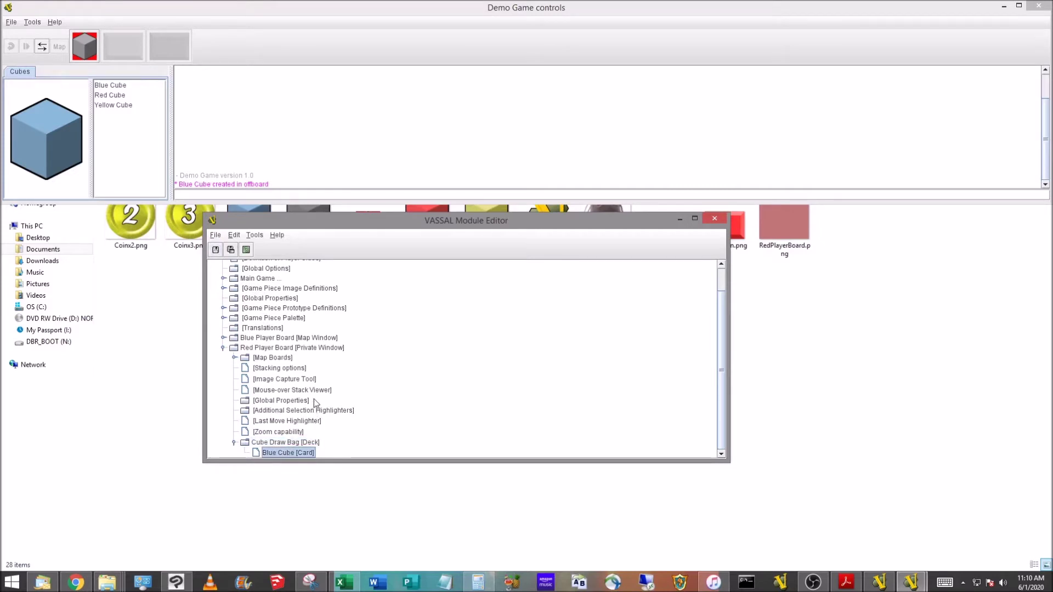
pyautogui.rightClick(299, 453)
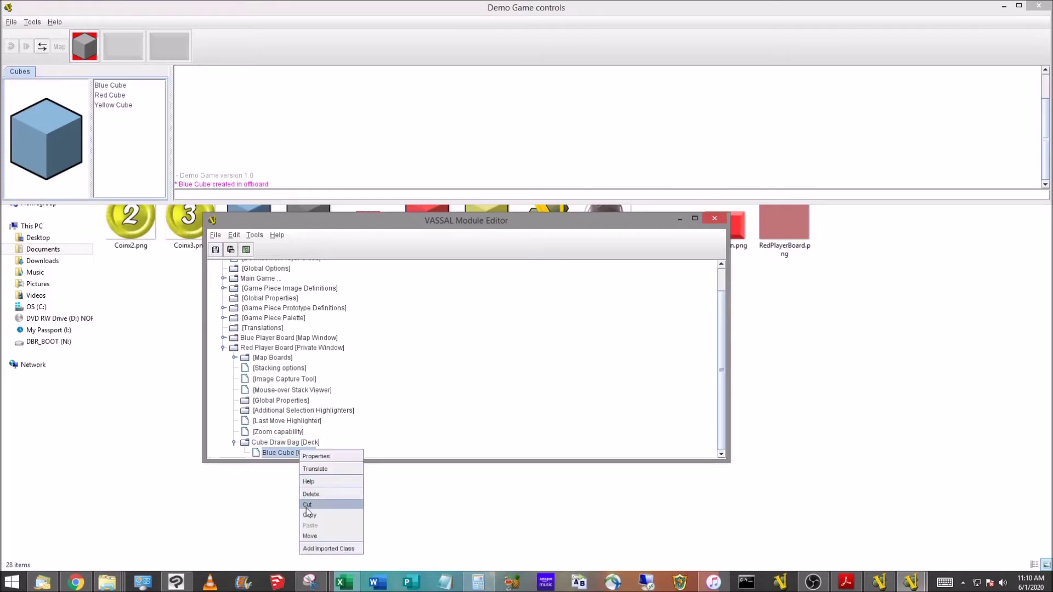
pyautogui.click(278, 455)
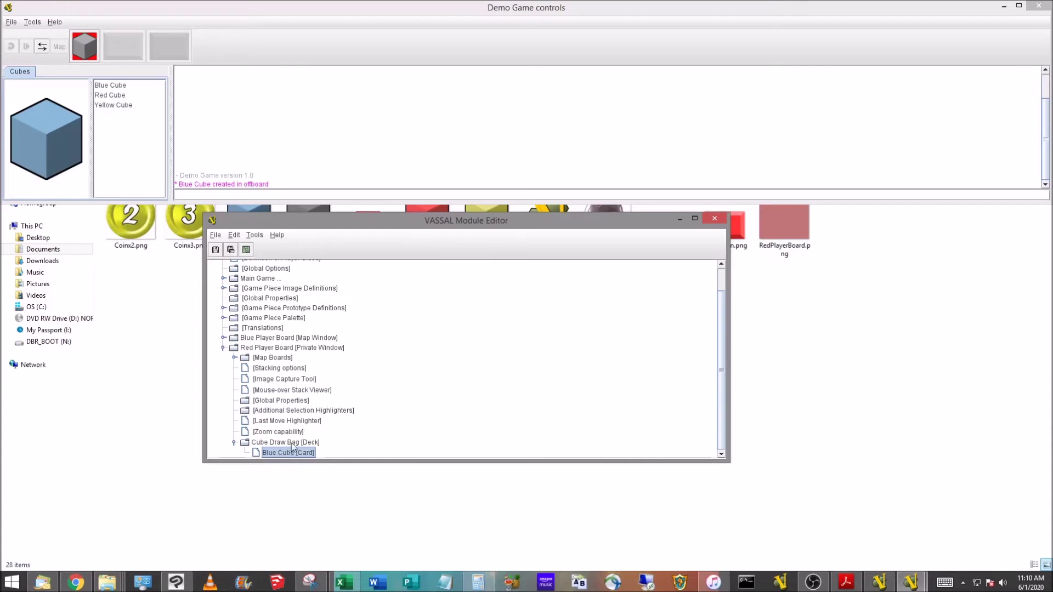
pyautogui.click(291, 443)
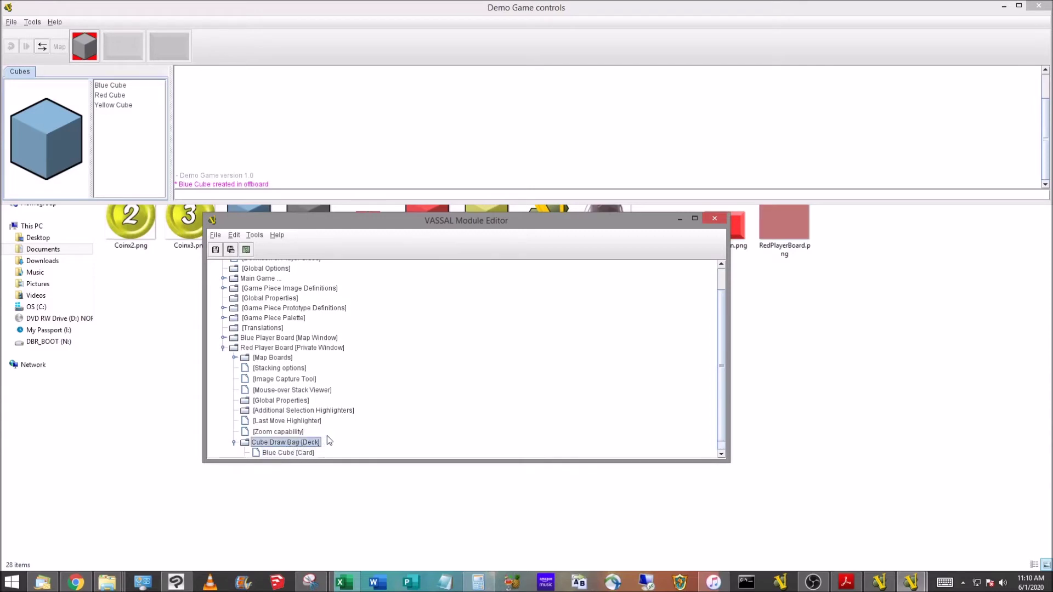
pyautogui.hotkey('ctrl', 'v')
pyautogui.hotkey('ctrl', 'v')
pyautogui.hotkey('ctrl', 'v')
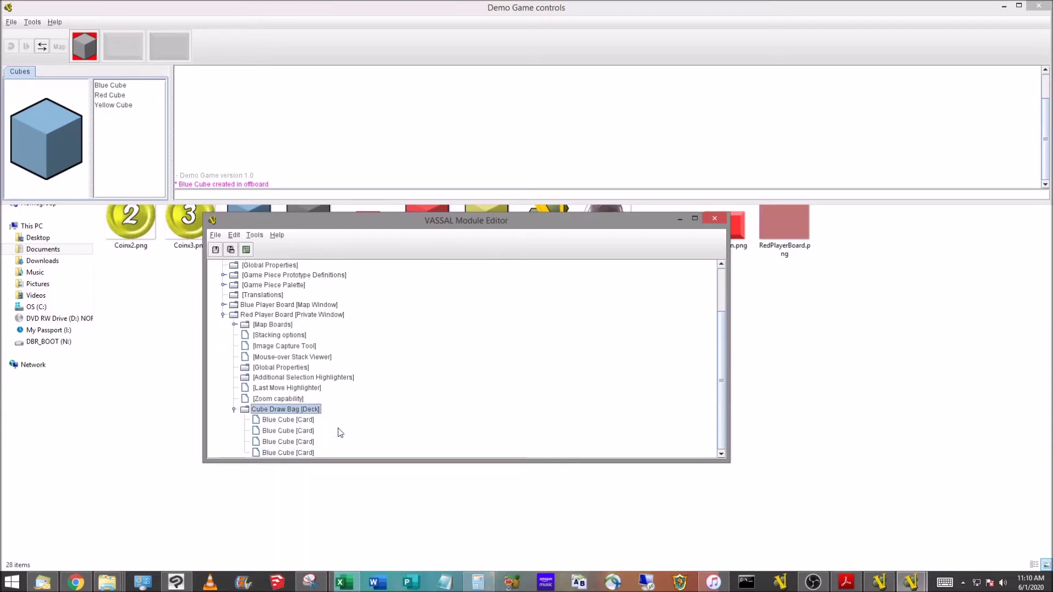
# Rename the last Blue Cube card's Basic Piece to Red Cube and assign it the CubeRed.png image
pyautogui.click(283, 455)
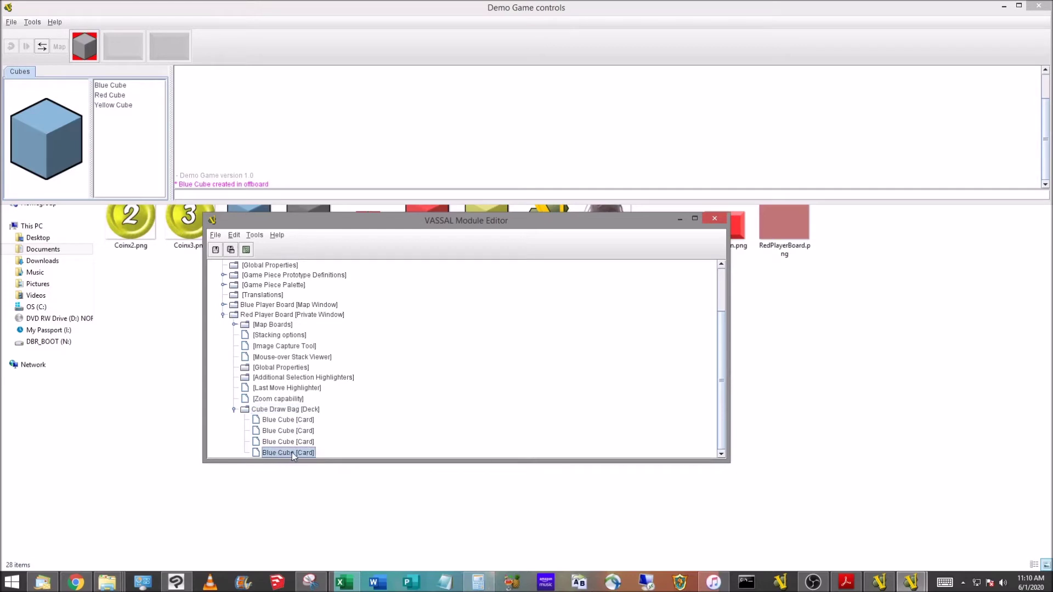
pyautogui.doubleClick(292, 453)
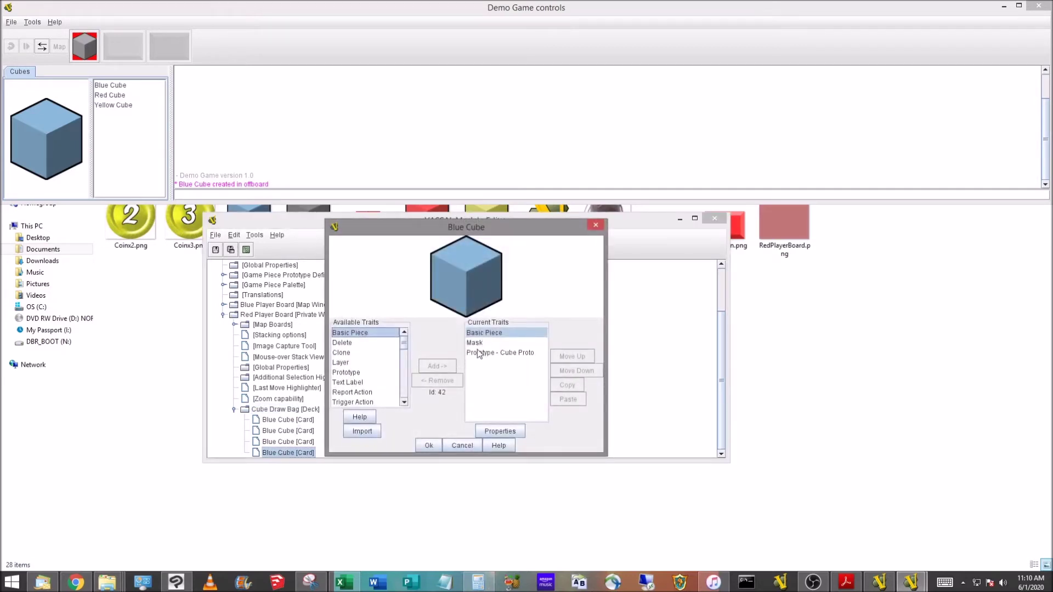
pyautogui.click(480, 354)
pyautogui.click(480, 342)
pyautogui.doubleClick(485, 332)
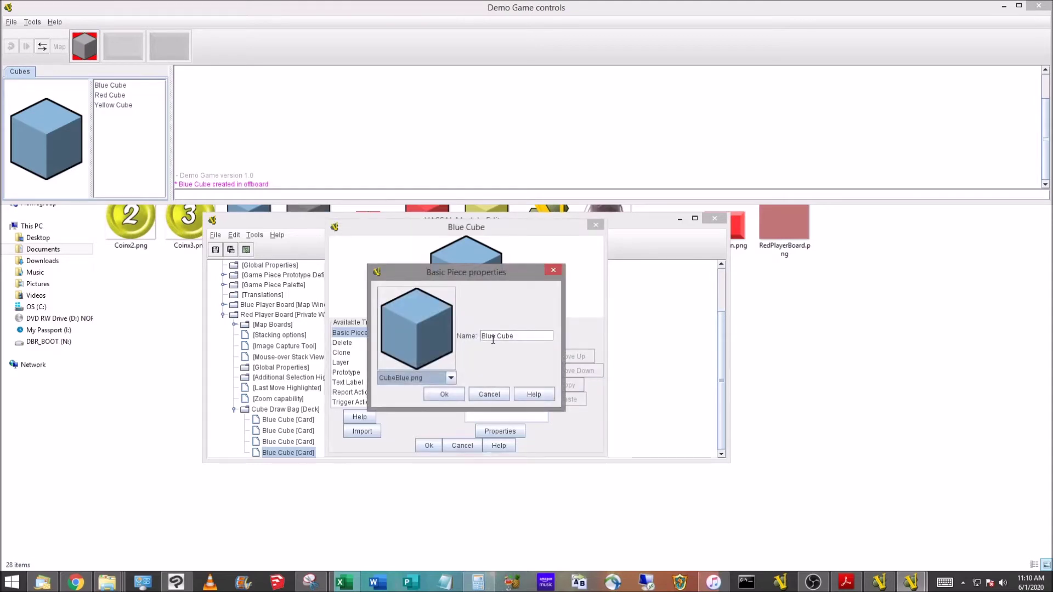
pyautogui.click(482, 336)
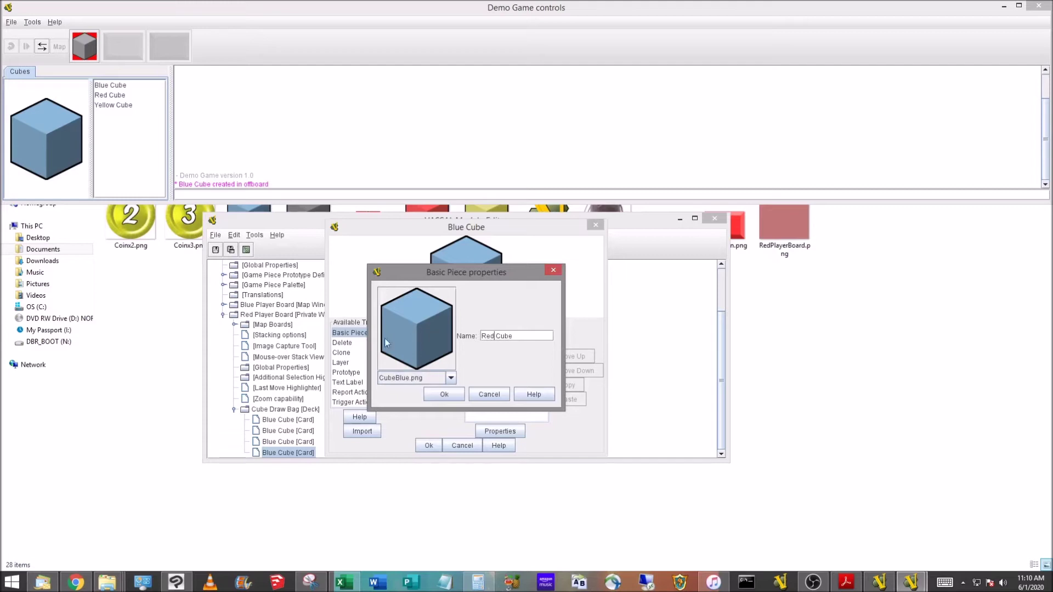
pyautogui.click(446, 379)
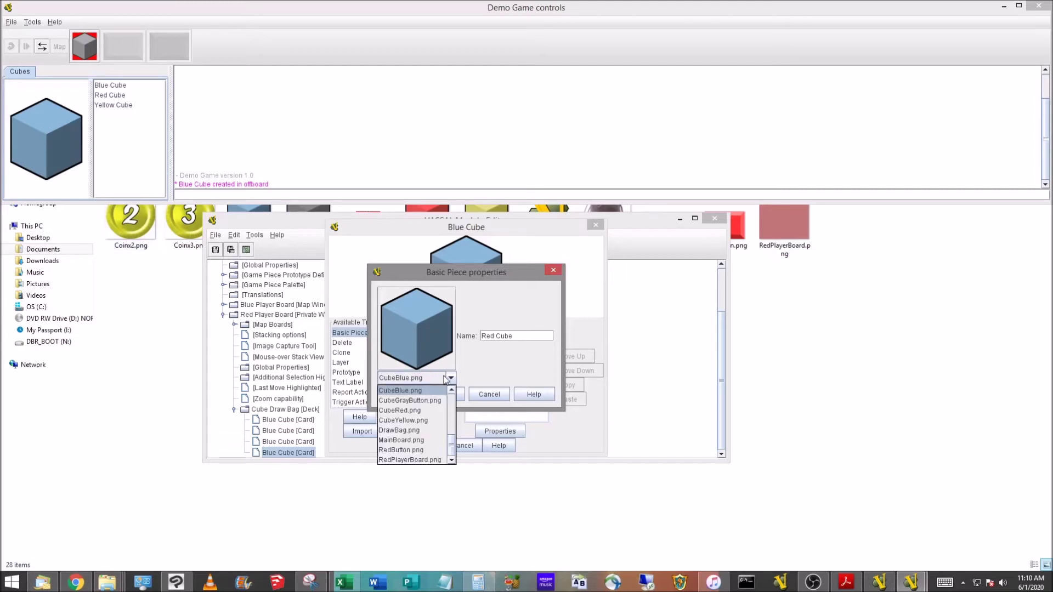
pyautogui.click(405, 413)
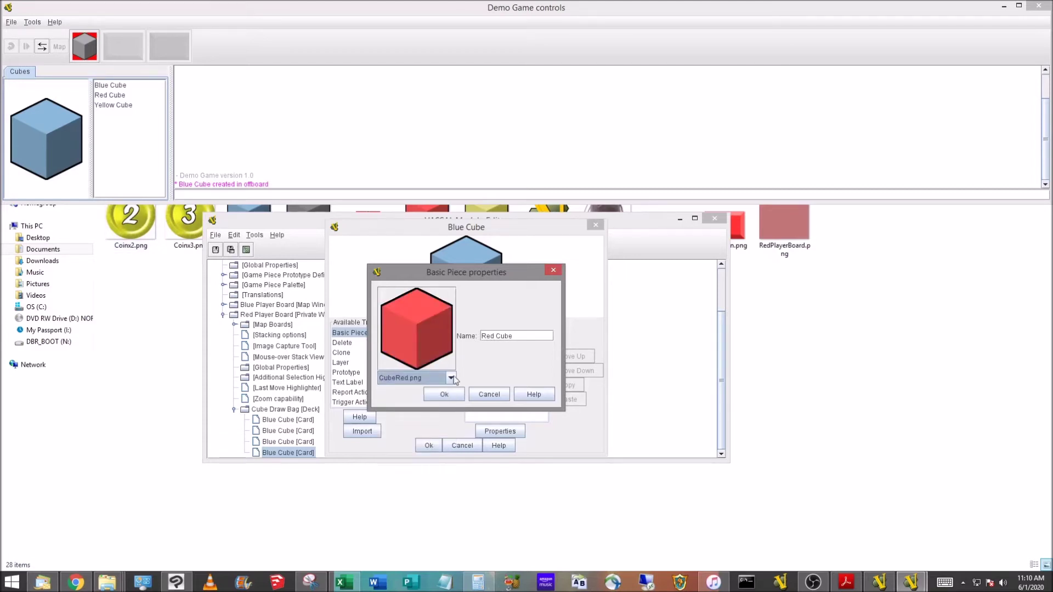
pyautogui.click(445, 393)
pyautogui.click(429, 446)
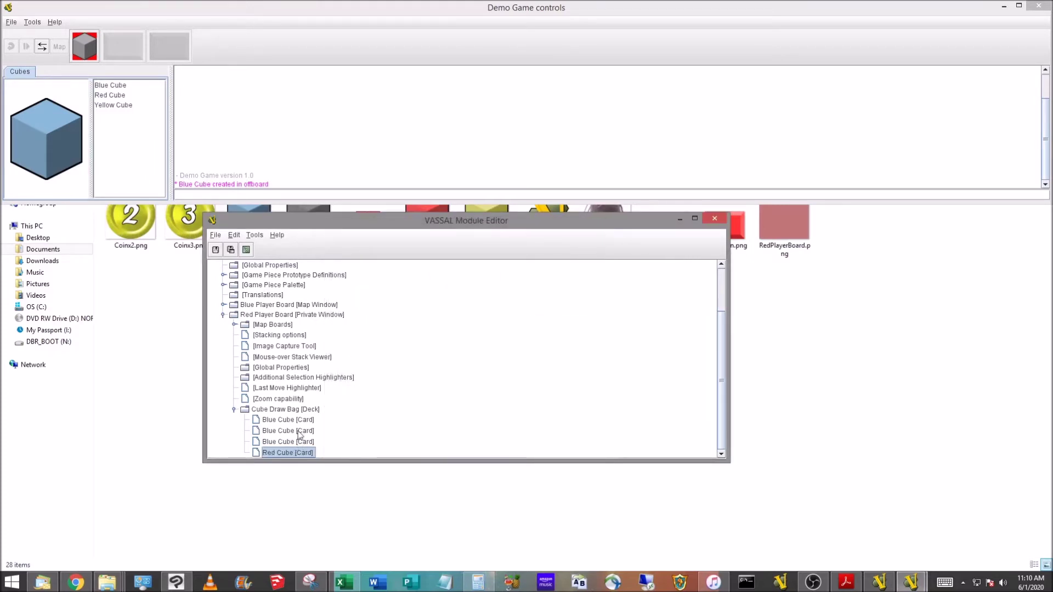
# Copy the Red Cube card and paste three duplicates into the Cube Draw Bag deck
pyautogui.click(295, 410)
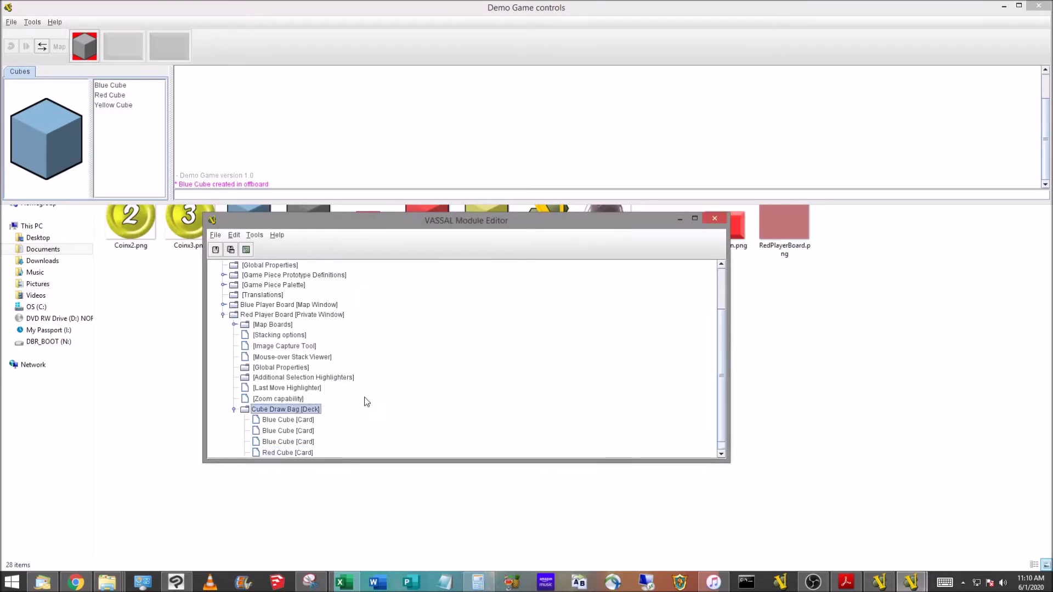
pyautogui.scroll(-1, 357, 404)
pyautogui.click(290, 434)
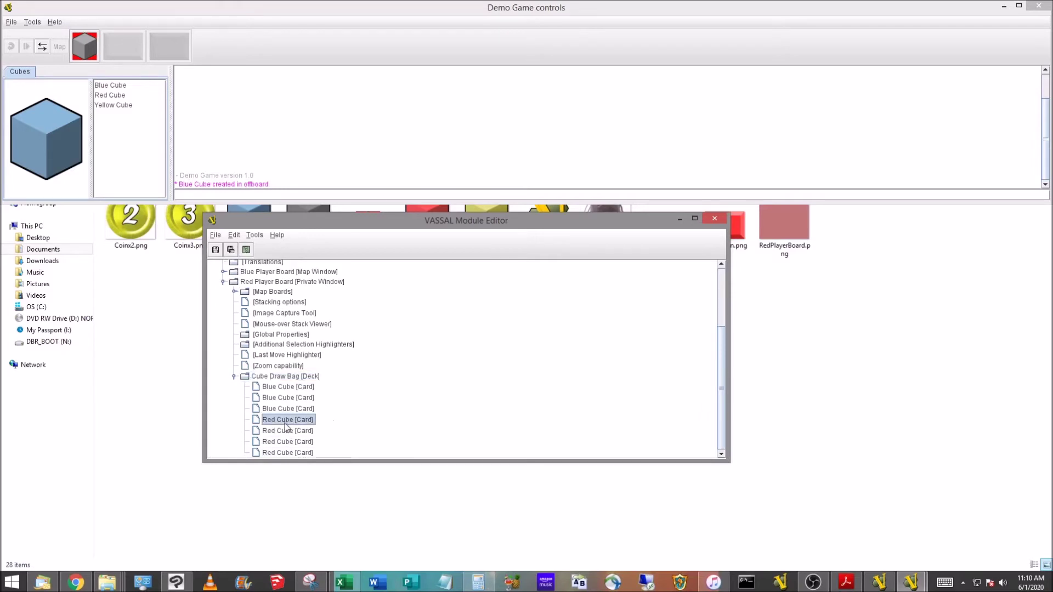
# Rename the last Red Cube card's Basic Piece to Yellow Cube and assign it the CubeYellow.png image
pyautogui.click(276, 454)
pyautogui.doubleClick(288, 453)
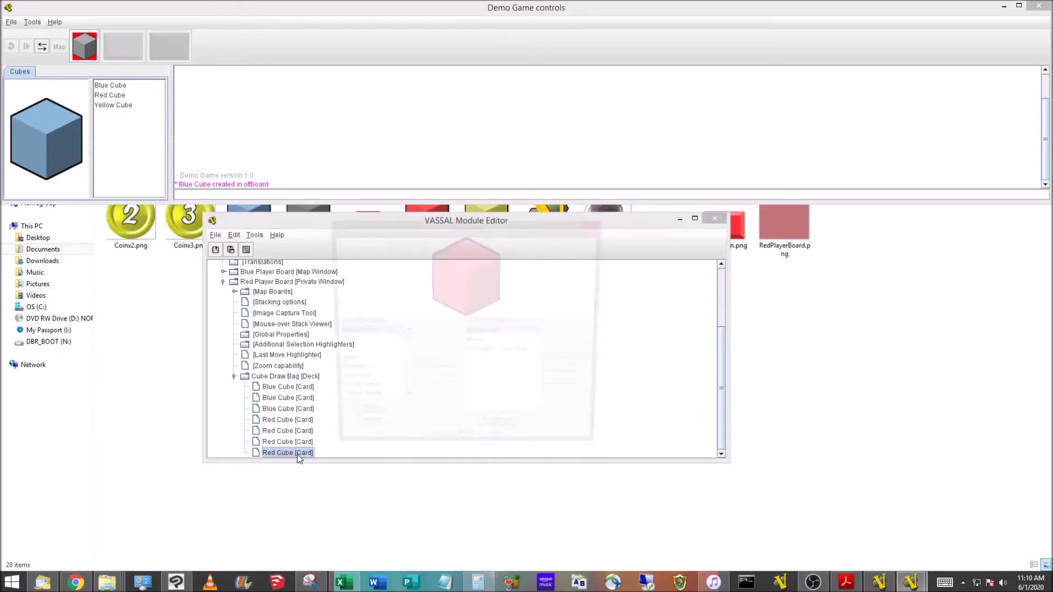
pyautogui.doubleClick(485, 334)
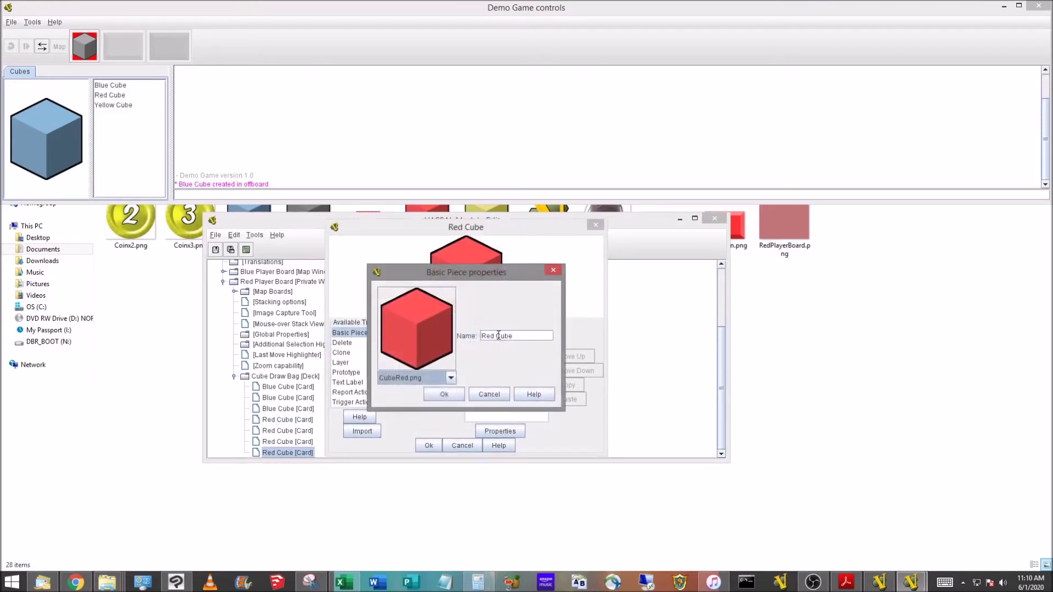
pyautogui.click(494, 335)
pyautogui.press('BackSpace')
pyautogui.press('BackSpace')
pyautogui.press('BackSpace')
pyautogui.press('BackSpace')
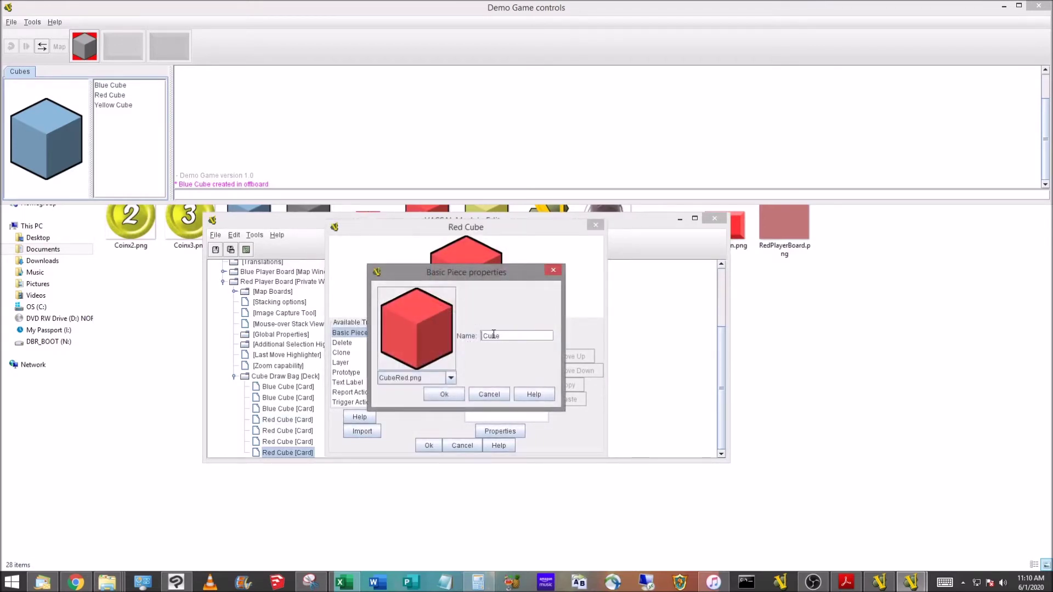
pyautogui.write('Yellow')
pyautogui.click(450, 378)
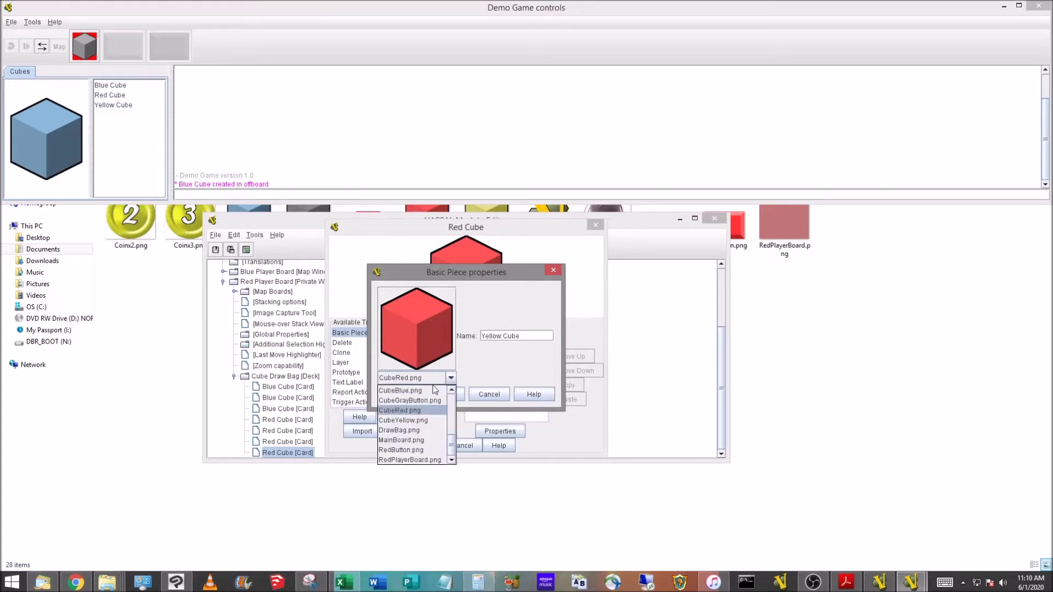
pyautogui.click(403, 421)
pyautogui.click(444, 394)
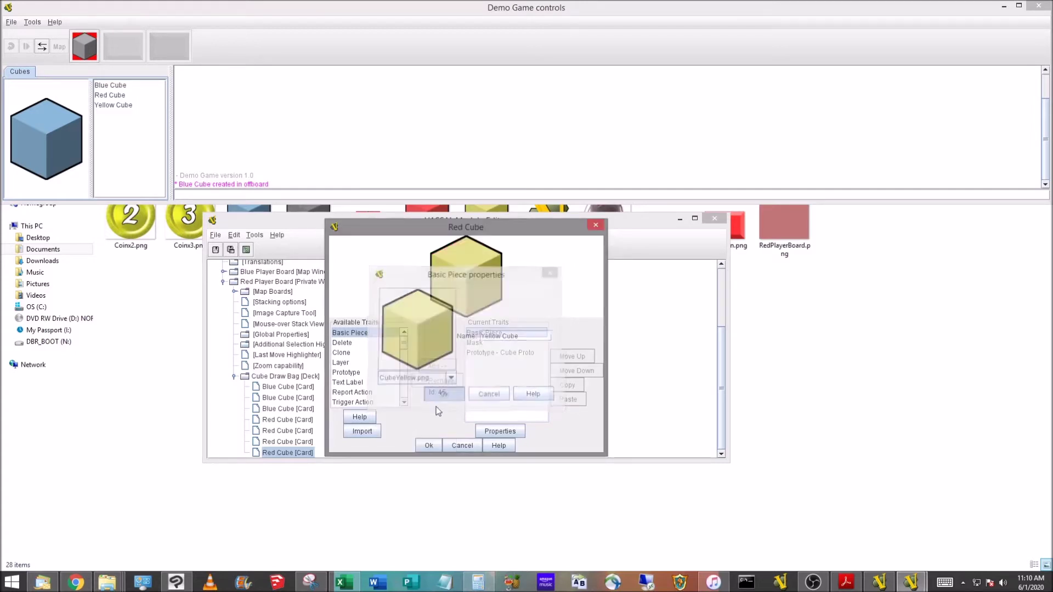
pyautogui.click(428, 445)
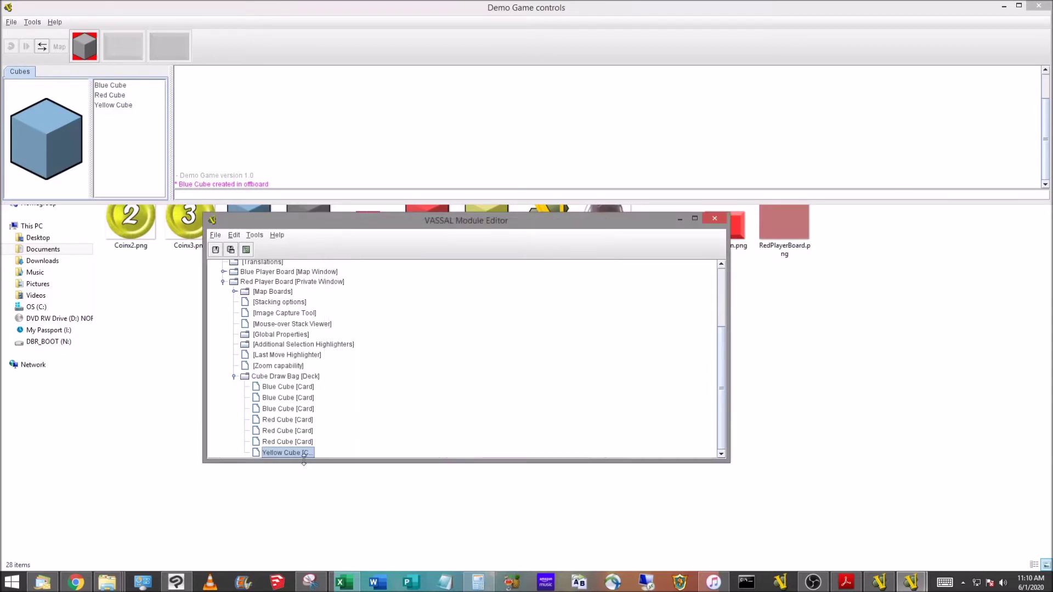
# Paste two duplicates of the Yellow Cube card into the Cube Draw Bag deck and save the module
pyautogui.click(287, 378)
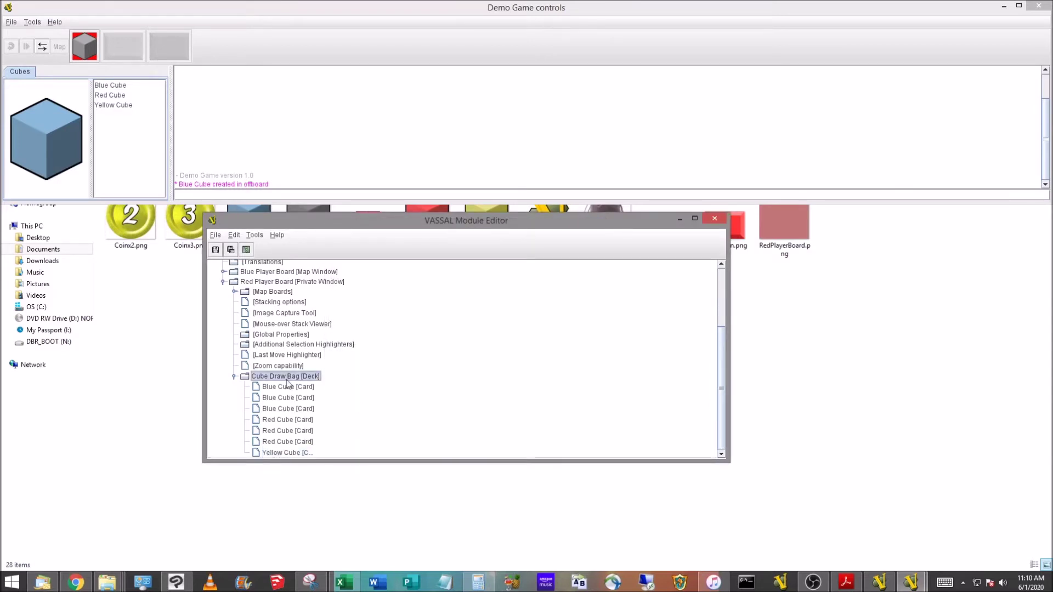
pyautogui.hotkey('ctrl', 'v')
pyautogui.hotkey('ctrl', 'v')
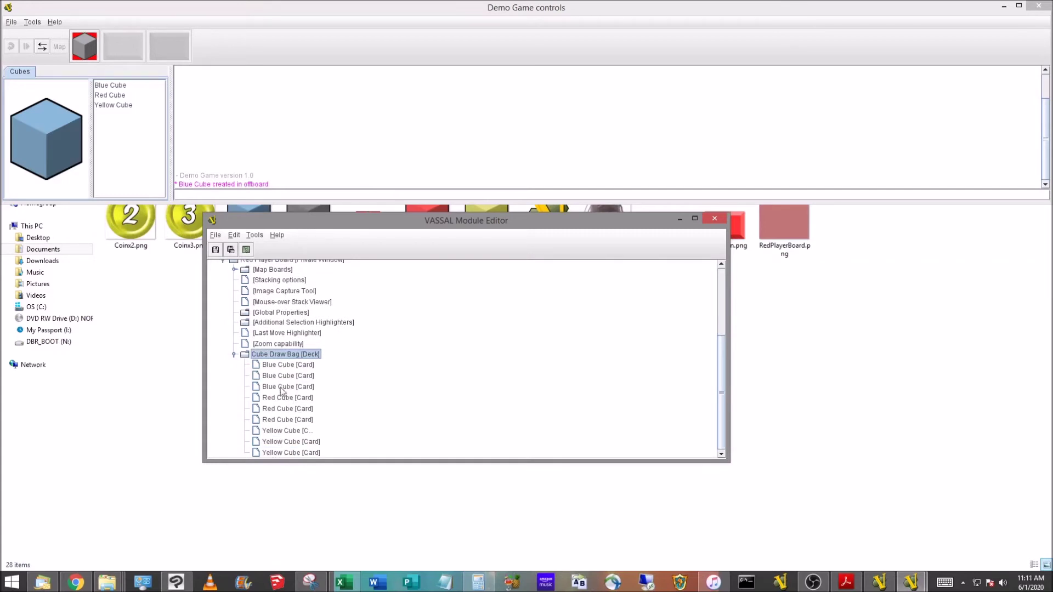
pyautogui.click(234, 355)
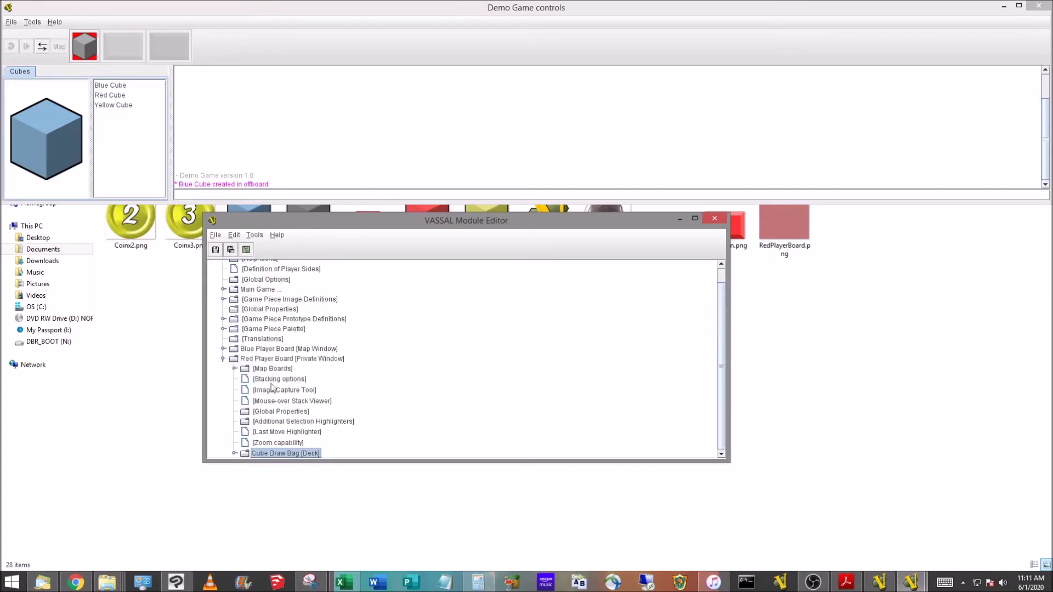
pyautogui.click(215, 249)
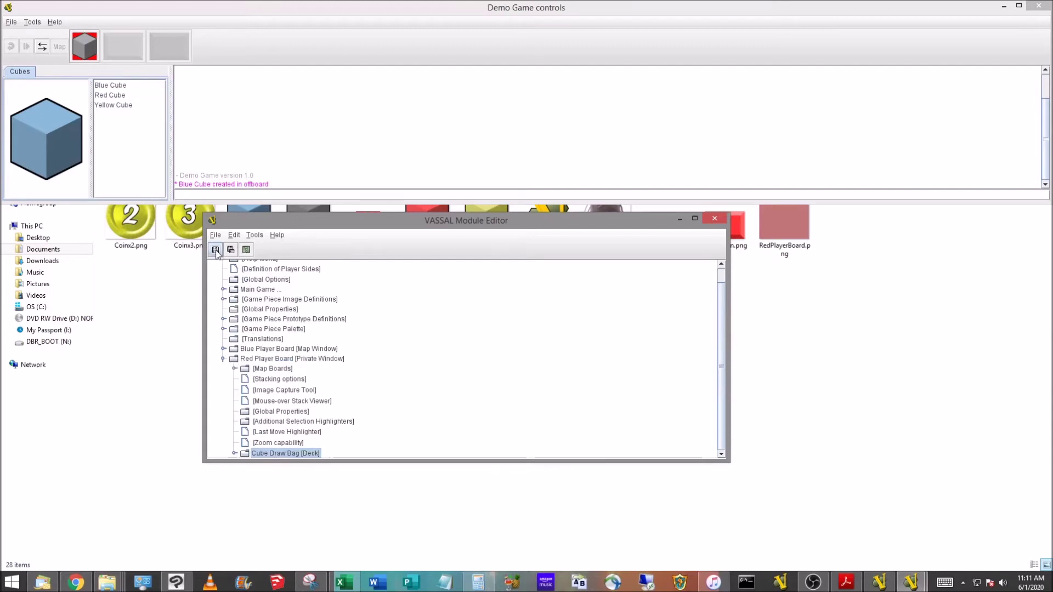
# Close the module editor and reopen the Demo Game module for editing
pyautogui.click(719, 222)
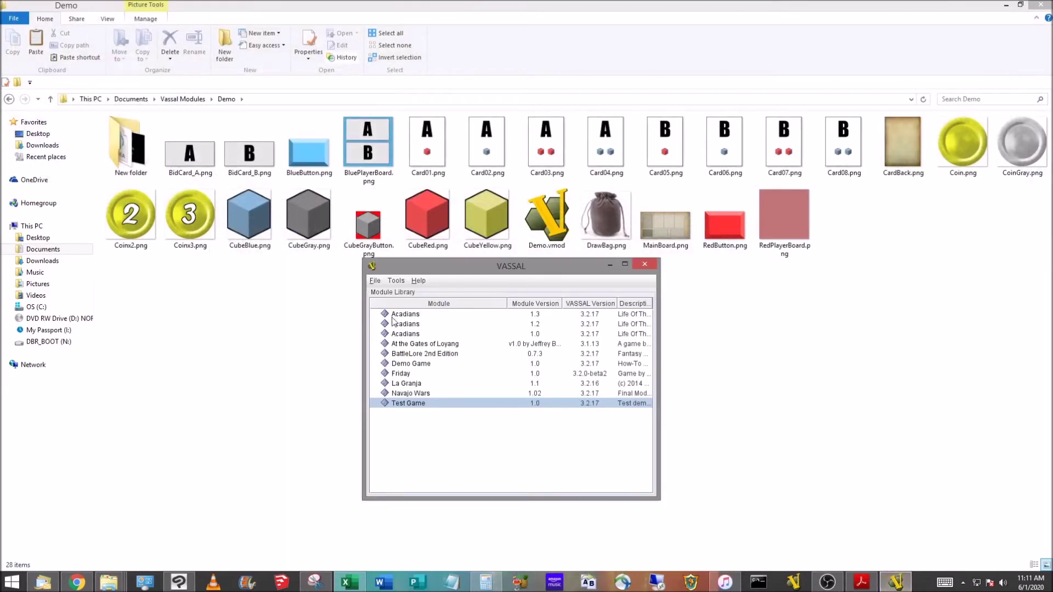
pyautogui.click(403, 365)
pyautogui.rightClick(404, 366)
pyautogui.click(417, 384)
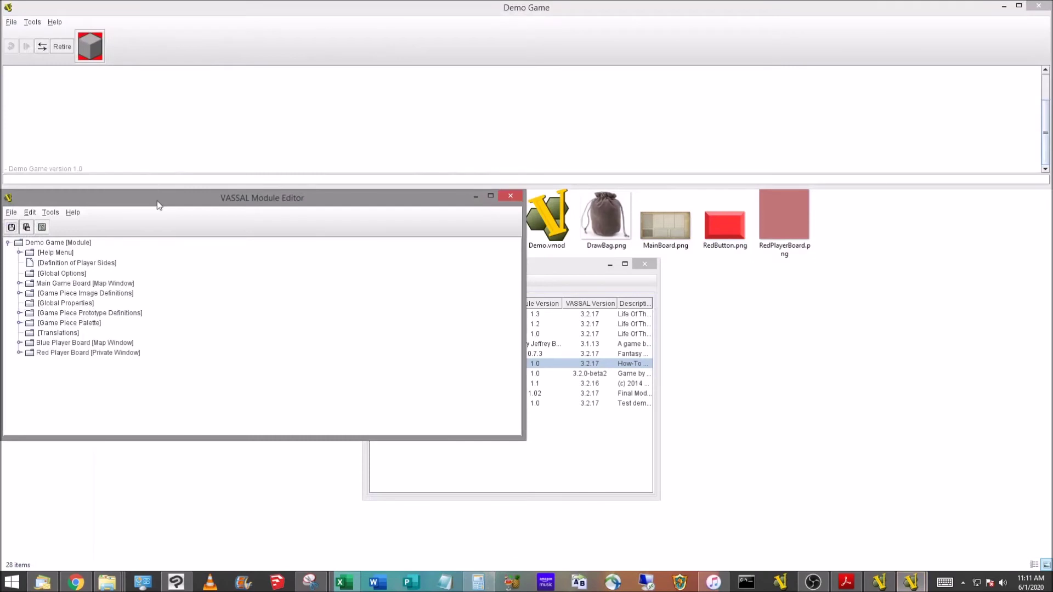
pyautogui.moveTo(156, 202); pyautogui.dragTo(358, 210)
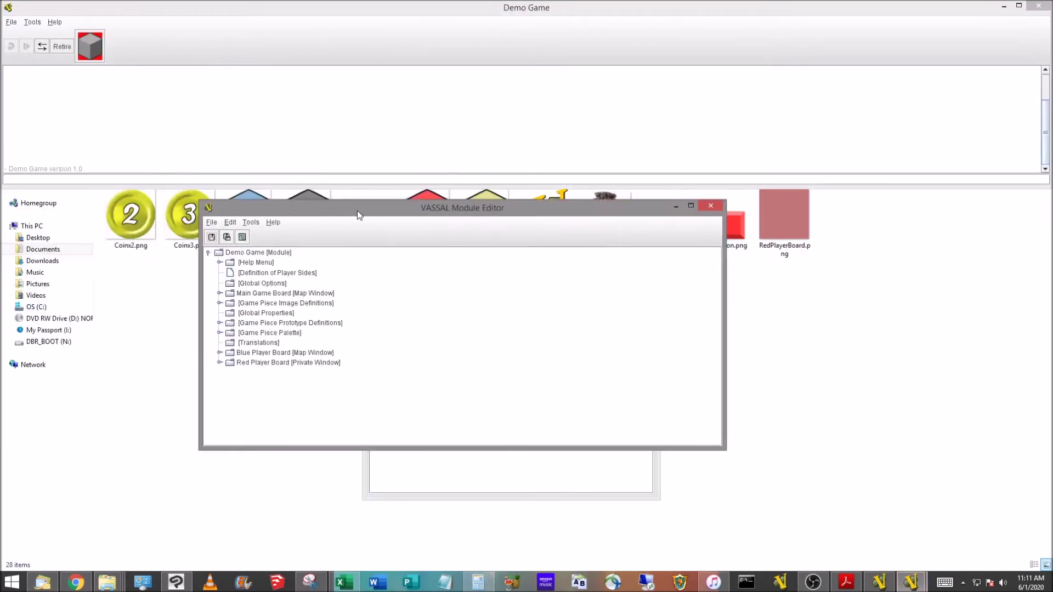
# Start a new game of the module and join it as a player side
pyautogui.click(12, 23)
pyautogui.click(22, 32)
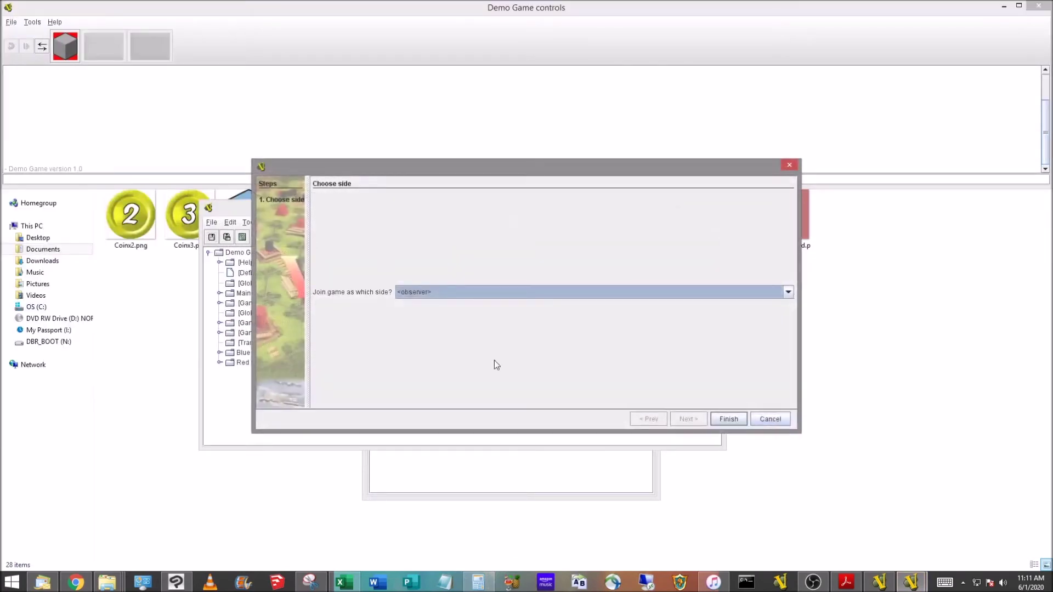
pyautogui.click(482, 293)
pyautogui.click(478, 324)
pyautogui.click(727, 420)
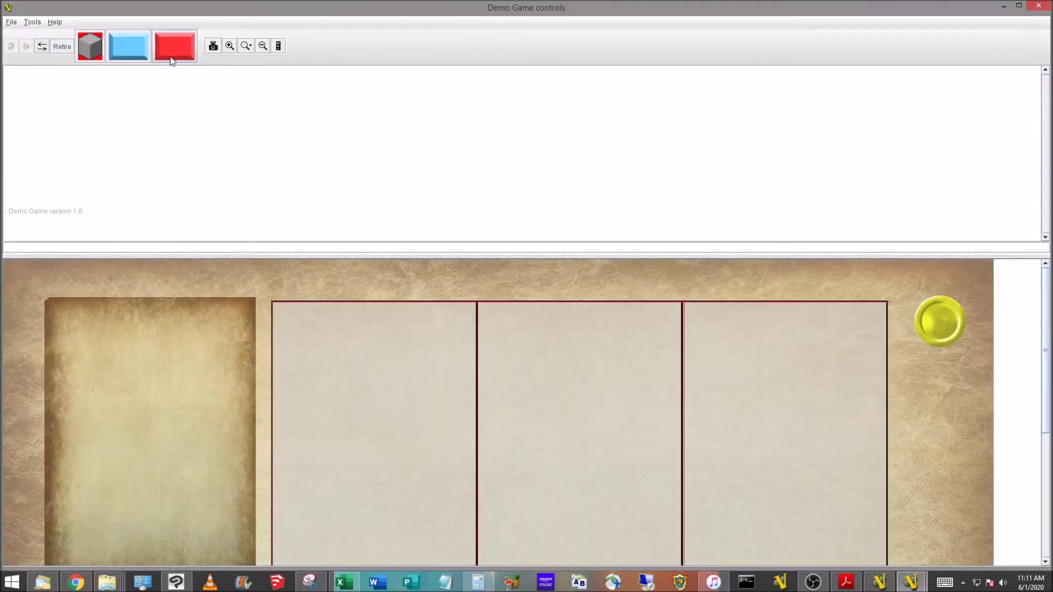
# Open the Red Player Board and draw all nine cubes out of the Cube Draw Bag onto the board
pyautogui.click(170, 51)
pyautogui.moveTo(237, 190); pyautogui.dragTo(347, 200)
pyautogui.moveTo(256, 185)
pyautogui.mouseDown()
pyautogui.moveTo(266, 195)
pyautogui.moveTo(395, 198)
pyautogui.mouseUp()
pyautogui.moveTo(263, 199)
pyautogui.mouseDown()
pyautogui.moveTo(291, 217)
pyautogui.moveTo(379, 234)
pyautogui.mouseUp()
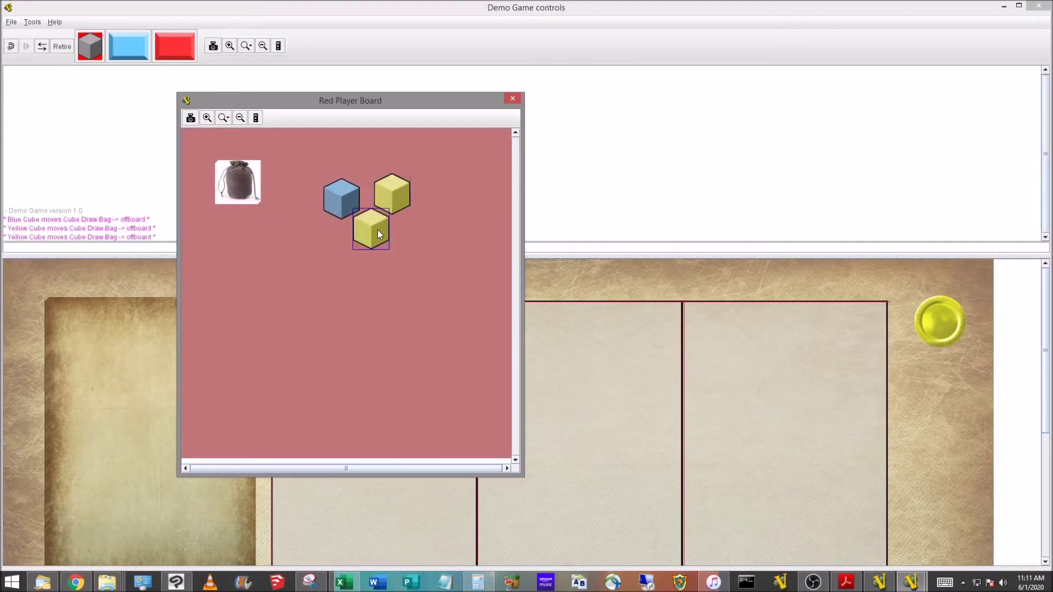
pyautogui.moveTo(253, 195)
pyautogui.mouseDown()
pyautogui.moveTo(328, 218)
pyautogui.moveTo(332, 240)
pyautogui.moveTo(273, 190)
pyautogui.moveTo(368, 182)
pyautogui.mouseUp()
pyautogui.moveTo(252, 194); pyautogui.dragTo(416, 225)
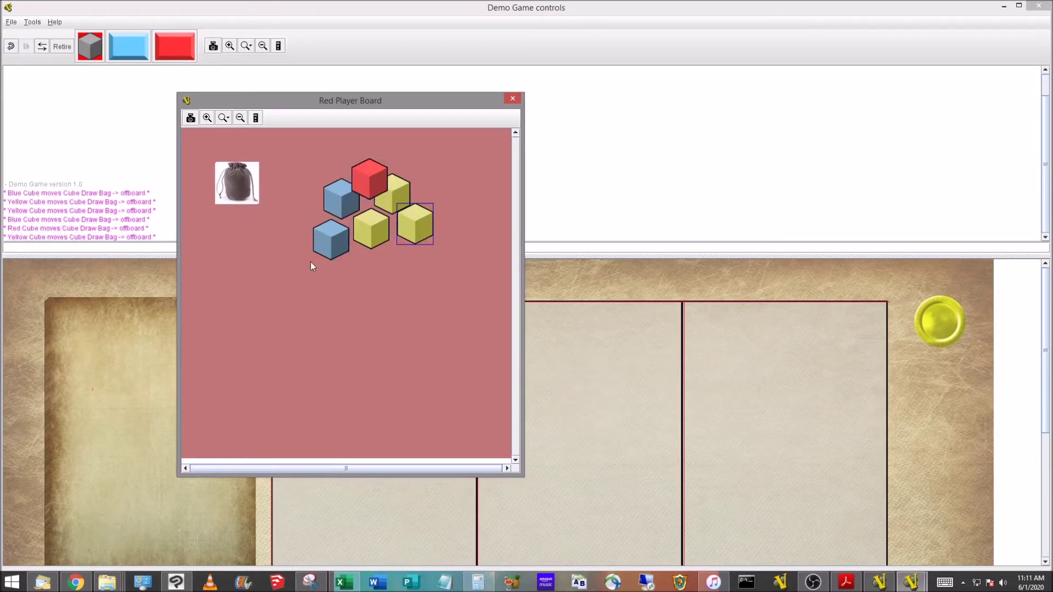
pyautogui.click(369, 178)
pyautogui.click(340, 199)
pyautogui.click(405, 209)
pyautogui.click(340, 299)
pyautogui.moveTo(246, 191)
pyautogui.mouseDown()
pyautogui.moveTo(417, 290)
pyautogui.moveTo(279, 184)
pyautogui.moveTo(421, 183)
pyautogui.moveTo(440, 238)
pyautogui.mouseUp()
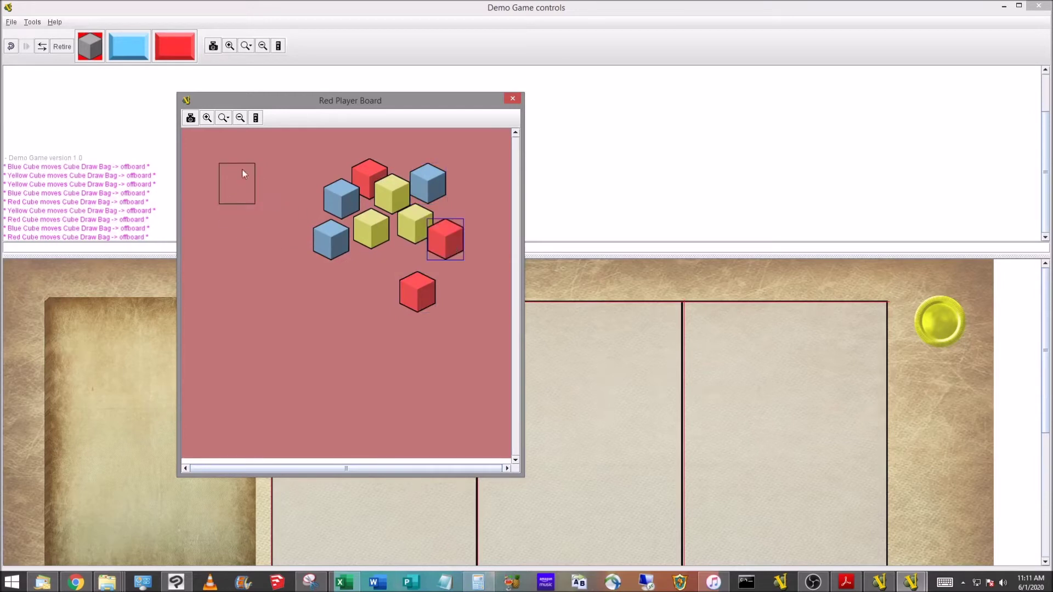
# Return all the drawn cubes from the Red Player Board to the Cube Draw Bag
pyautogui.moveTo(327, 198); pyautogui.dragTo(246, 191)
pyautogui.moveTo(320, 243)
pyautogui.mouseDown()
pyautogui.moveTo(229, 213)
pyautogui.moveTo(223, 198)
pyautogui.mouseUp()
pyautogui.moveTo(370, 230)
pyautogui.mouseDown()
pyautogui.moveTo(282, 231)
pyautogui.moveTo(245, 207)
pyautogui.mouseUp()
pyautogui.moveTo(393, 189)
pyautogui.mouseDown()
pyautogui.moveTo(242, 195)
pyautogui.moveTo(422, 189)
pyautogui.moveTo(246, 196)
pyautogui.mouseUp()
pyautogui.moveTo(412, 222)
pyautogui.mouseDown()
pyautogui.moveTo(284, 217)
pyautogui.moveTo(237, 184)
pyautogui.mouseUp()
pyautogui.moveTo(443, 228)
pyautogui.mouseDown()
pyautogui.moveTo(248, 219)
pyautogui.moveTo(241, 192)
pyautogui.mouseUp()
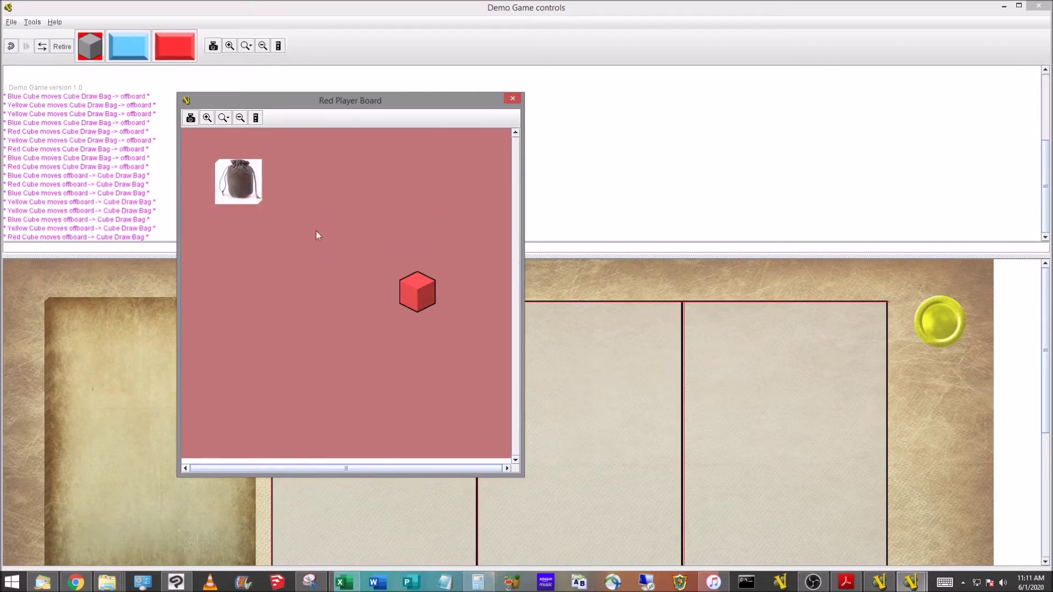
pyautogui.moveTo(412, 301)
pyautogui.mouseDown()
pyautogui.moveTo(222, 204)
pyautogui.moveTo(233, 202)
pyautogui.mouseUp()
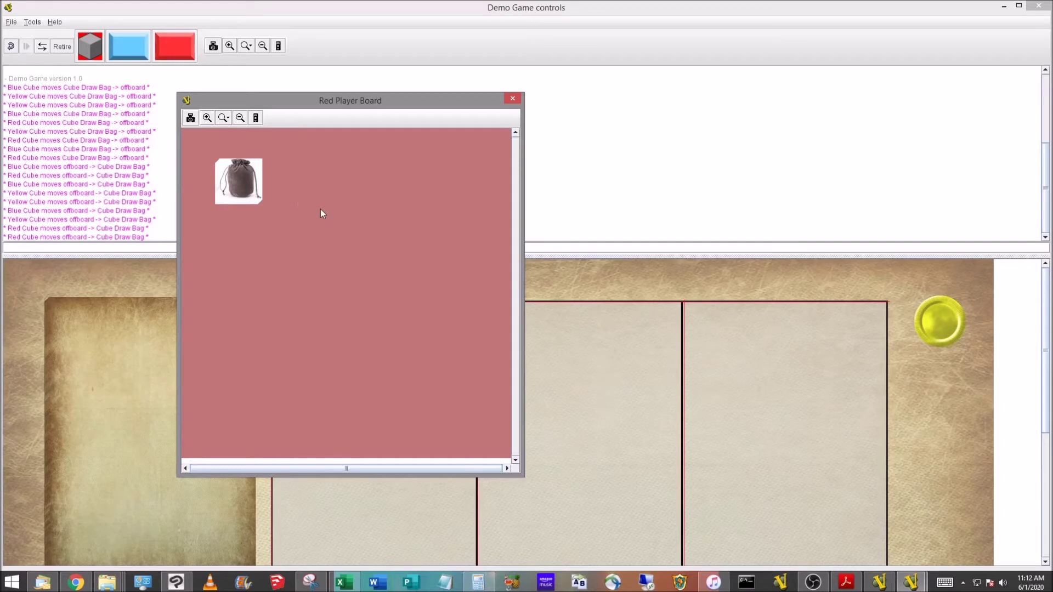
# Close the Red Player Board and end the test game without saving it
pyautogui.click(511, 99)
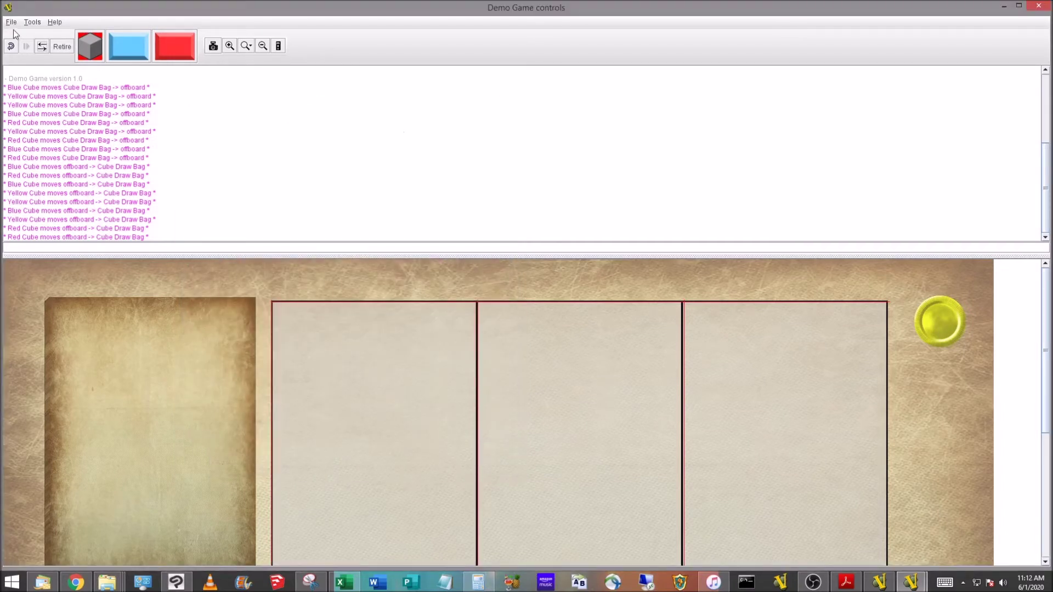
pyautogui.click(11, 22)
pyautogui.click(22, 81)
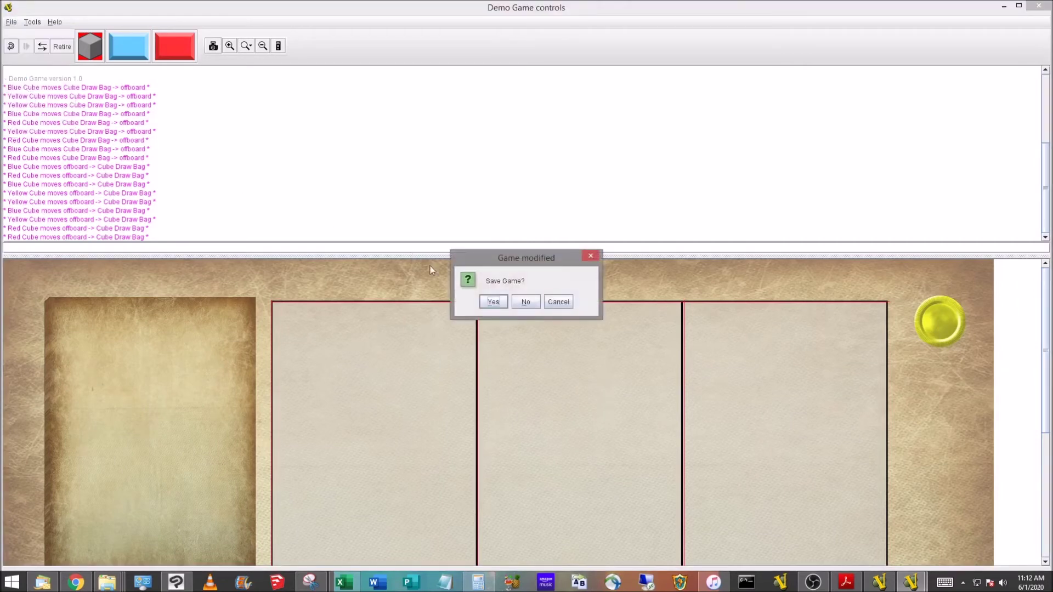
pyautogui.click(525, 301)
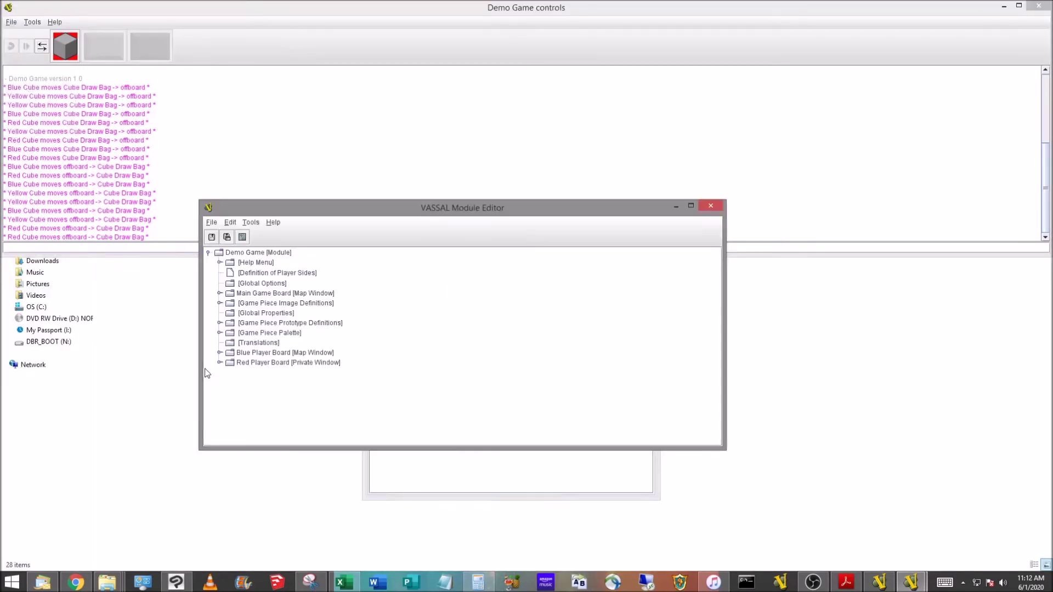
# Add a deck named Coin Stack to the Red Player Board private window and assign it to the Red Player Board
pyautogui.click(220, 363)
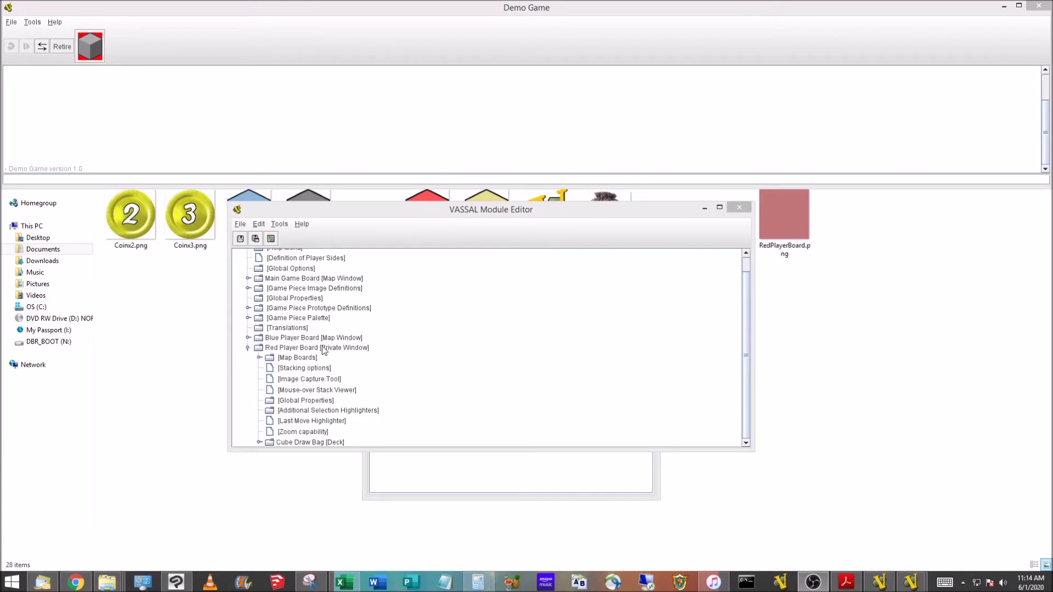
pyautogui.rightClick(324, 351)
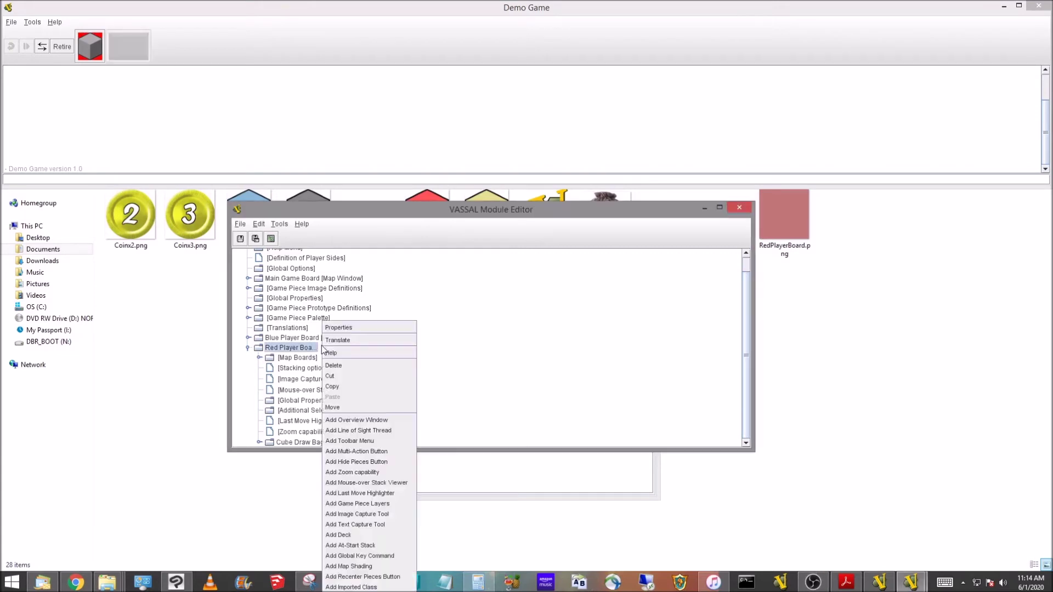
pyautogui.click(373, 535)
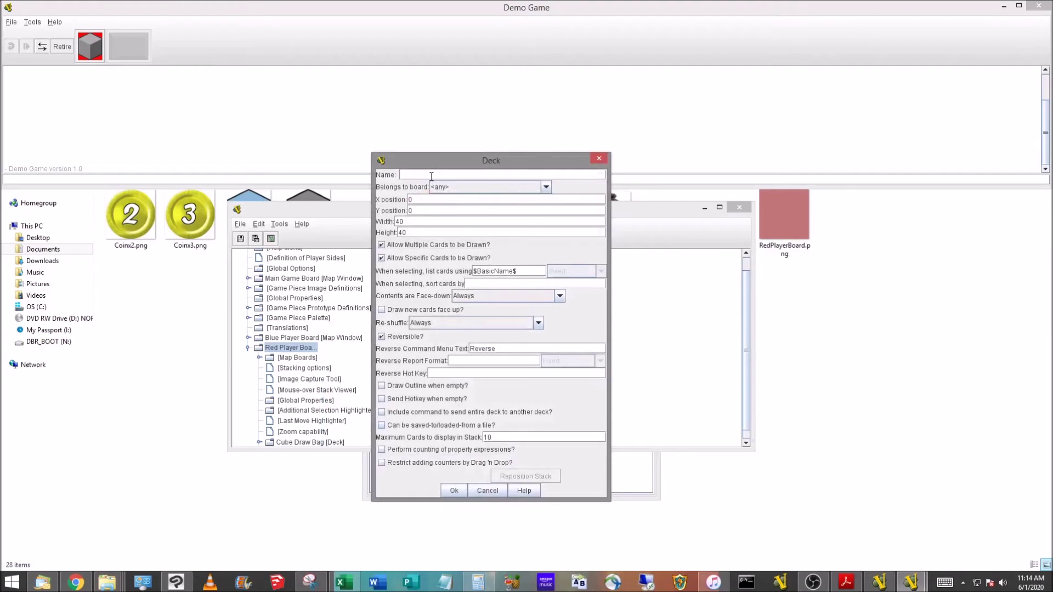
pyautogui.write('Coin Stack')
pyautogui.click(451, 187)
pyautogui.click(451, 209)
# Set the Coin Stack deck's position to X 200, Y 500 and its width and height to 188
pyautogui.click(411, 199)
pyautogui.write('200')
pyautogui.press('Tab')
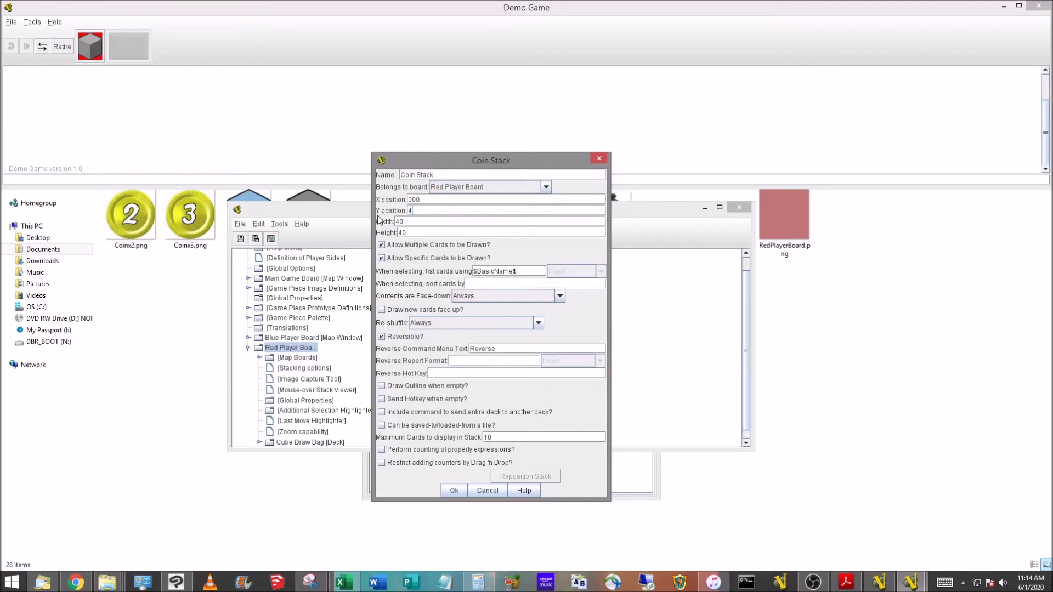
pyautogui.write('500')
pyautogui.write('188')
pyautogui.press('Tab')
pyautogui.write('188')
# Disable multiple and specific card drawing and reversing for Coin Stack, enable face-up drawing and the empty outline, and accept the deck
pyautogui.click(394, 246)
pyautogui.click(397, 260)
pyautogui.click(422, 285)
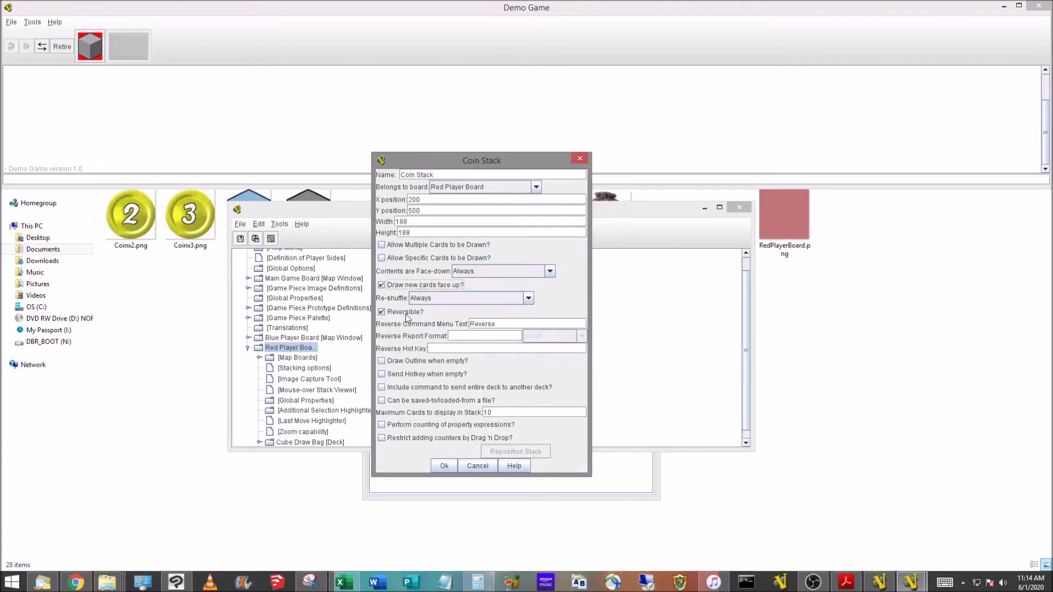
pyautogui.click(407, 318)
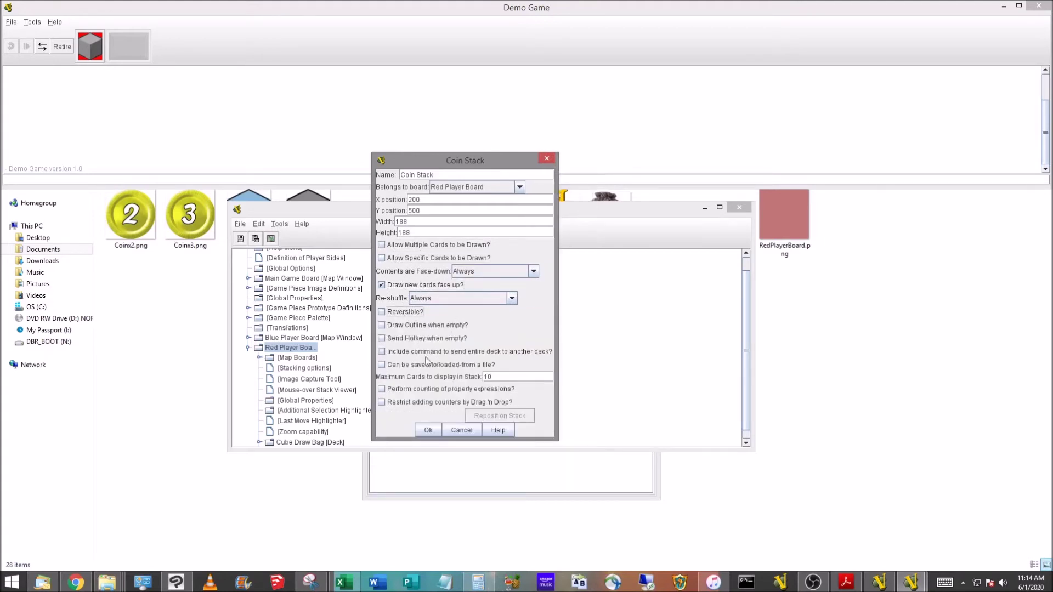
pyautogui.click(408, 327)
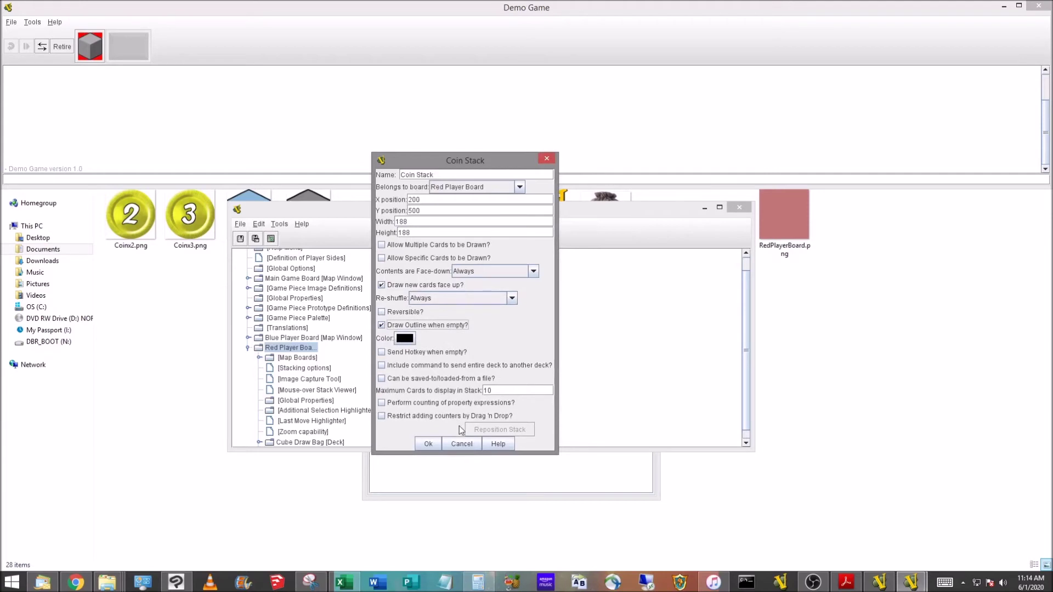
pyautogui.click(428, 444)
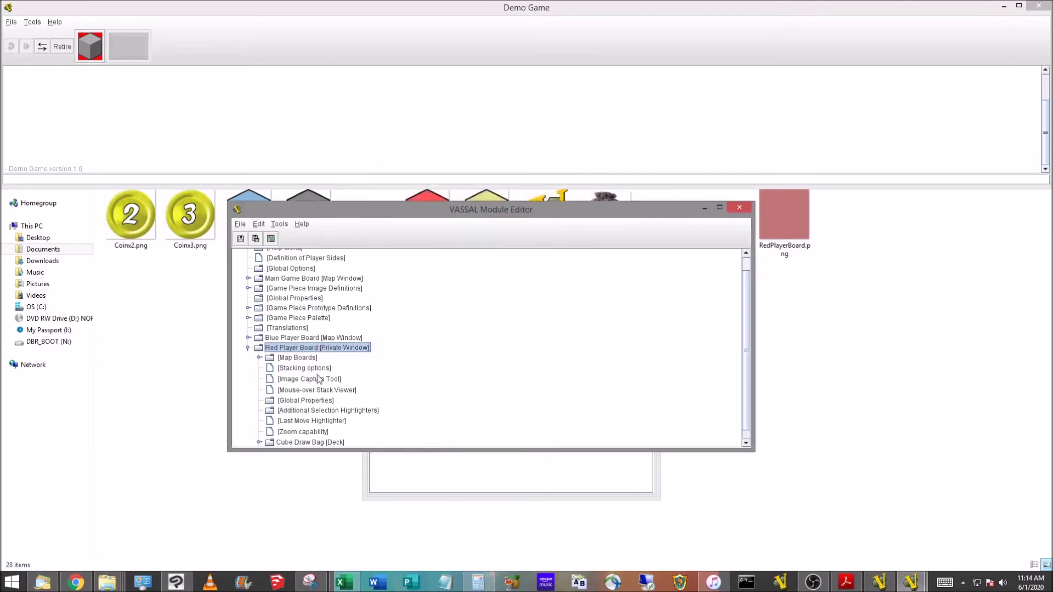
# Add a card to the Coin Stack deck with the Tile Proto prototype trait, and check that name among the prototype definitions
pyautogui.rightClick(275, 443)
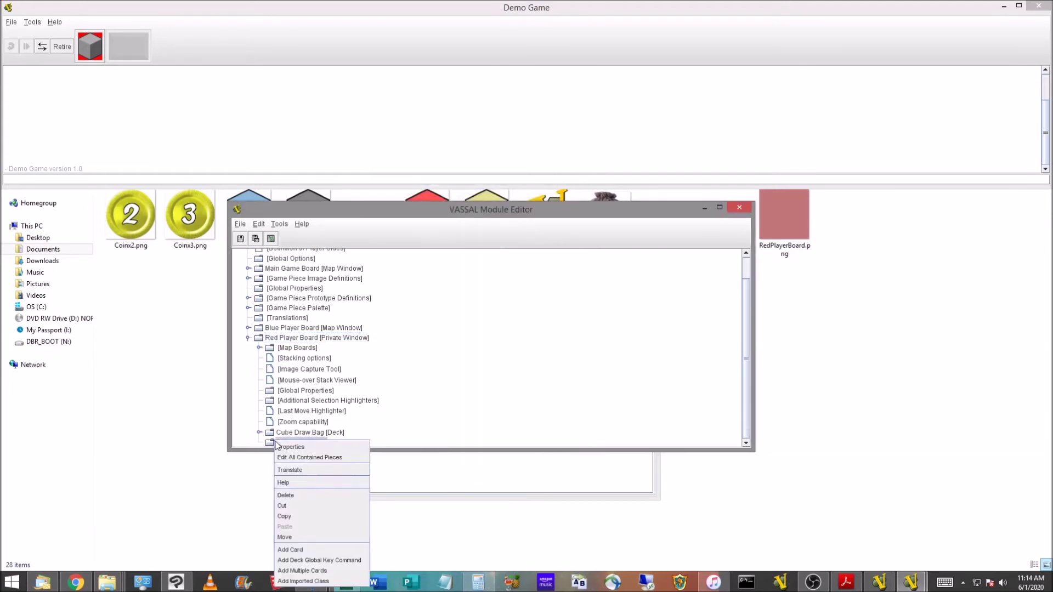
pyautogui.click(313, 550)
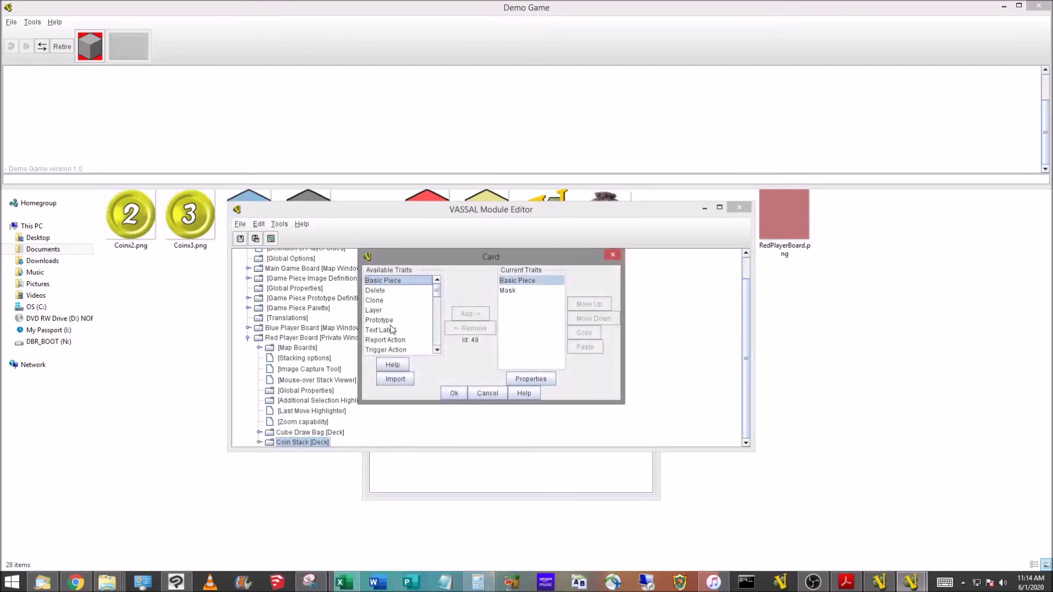
pyautogui.click(384, 321)
pyautogui.click(470, 314)
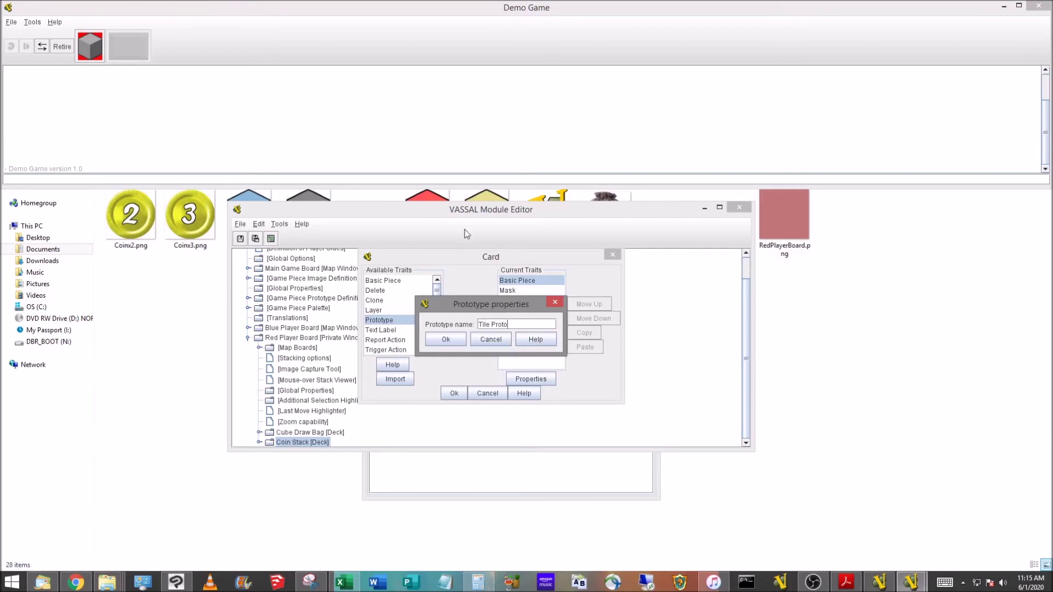
pyautogui.click(444, 340)
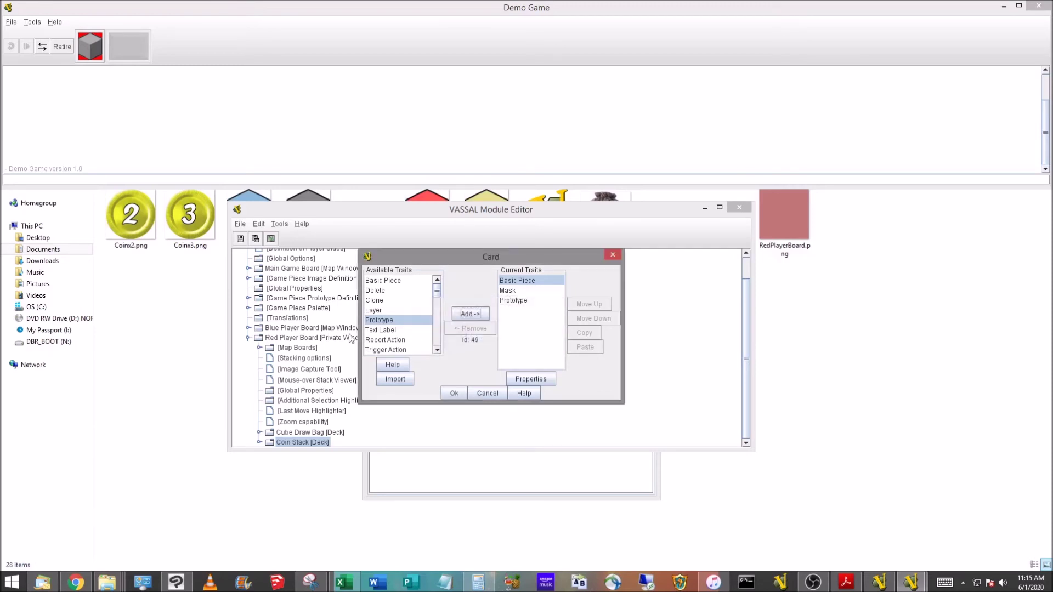
pyautogui.click(248, 299)
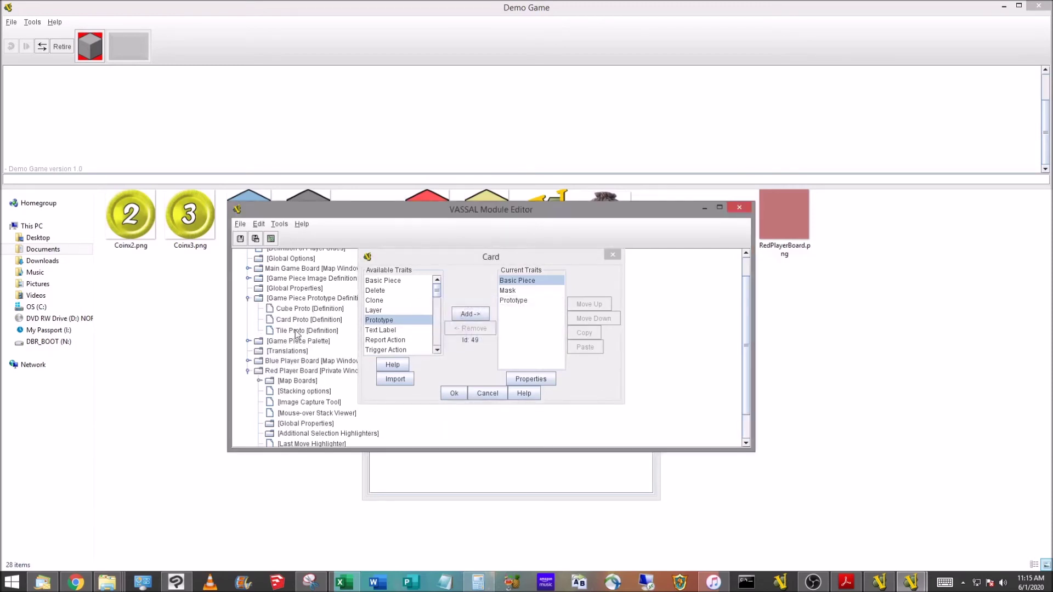
# Name the new card's basic piece $1 and give it the Coin.png image
pyautogui.doubleClick(536, 287)
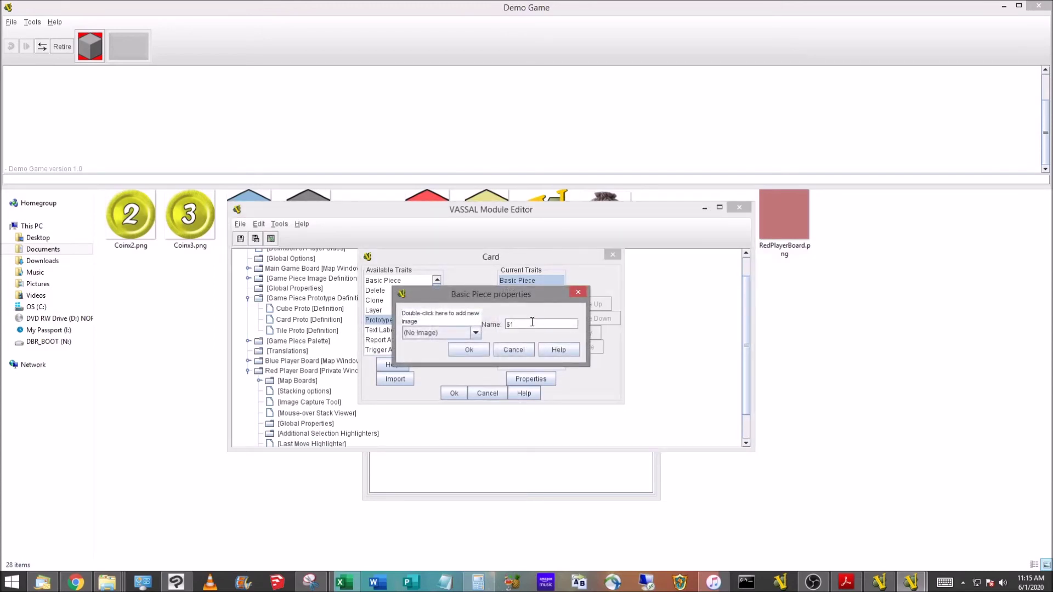
pyautogui.doubleClick(474, 318)
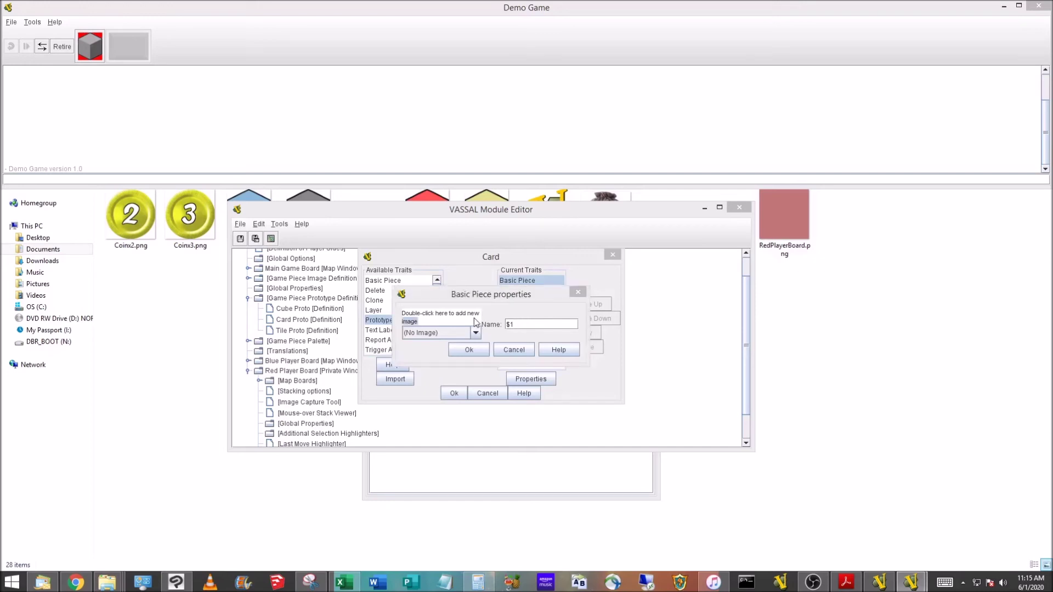
pyautogui.click(134, 238)
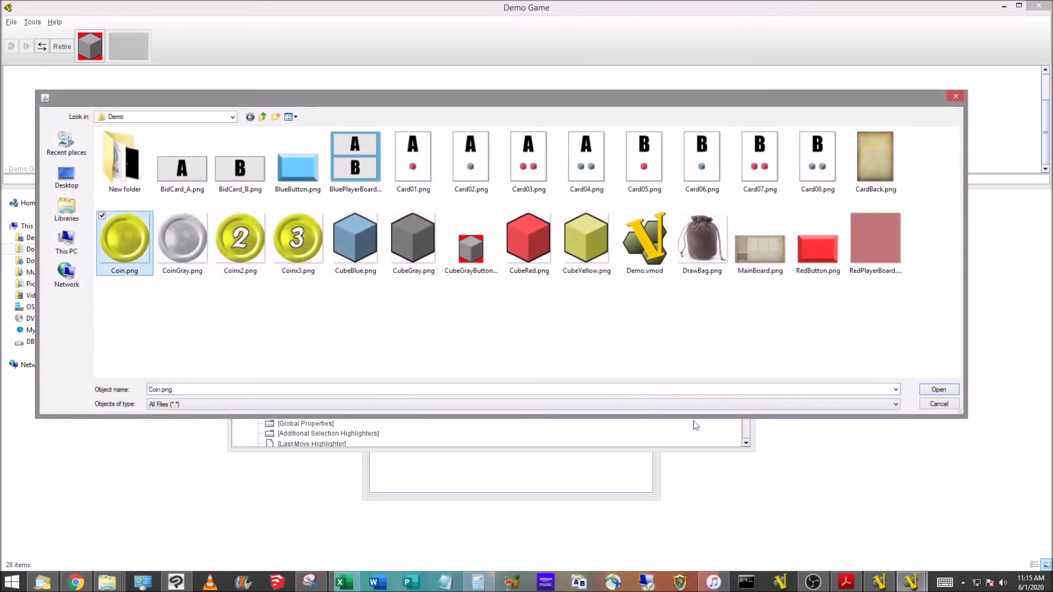
pyautogui.click(926, 390)
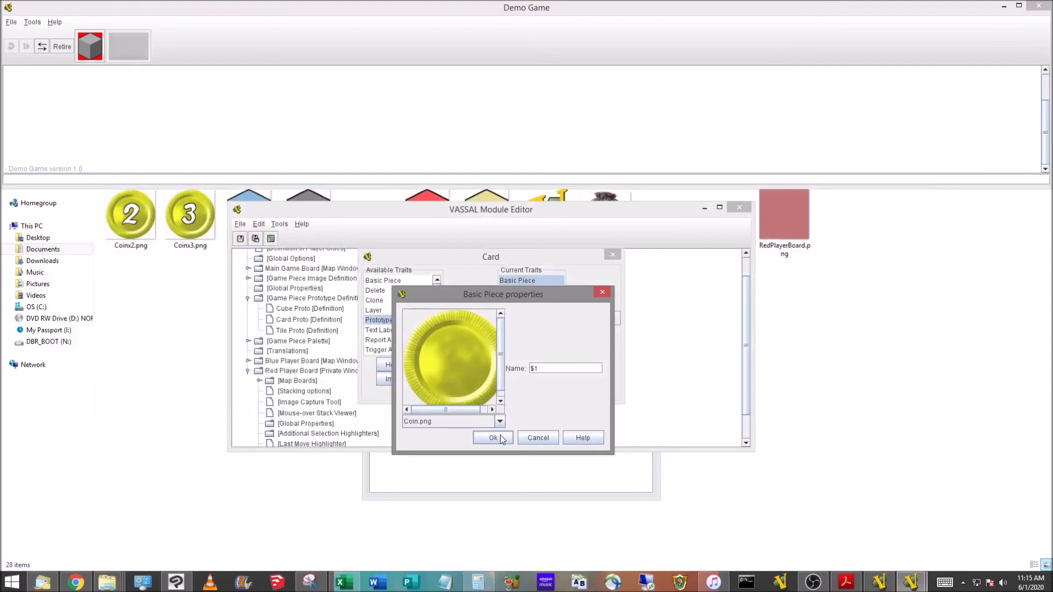
pyautogui.click(494, 438)
# Set the display style and the masked-view image in the $1 card's Mask trait, and accept the card
pyautogui.click(522, 293)
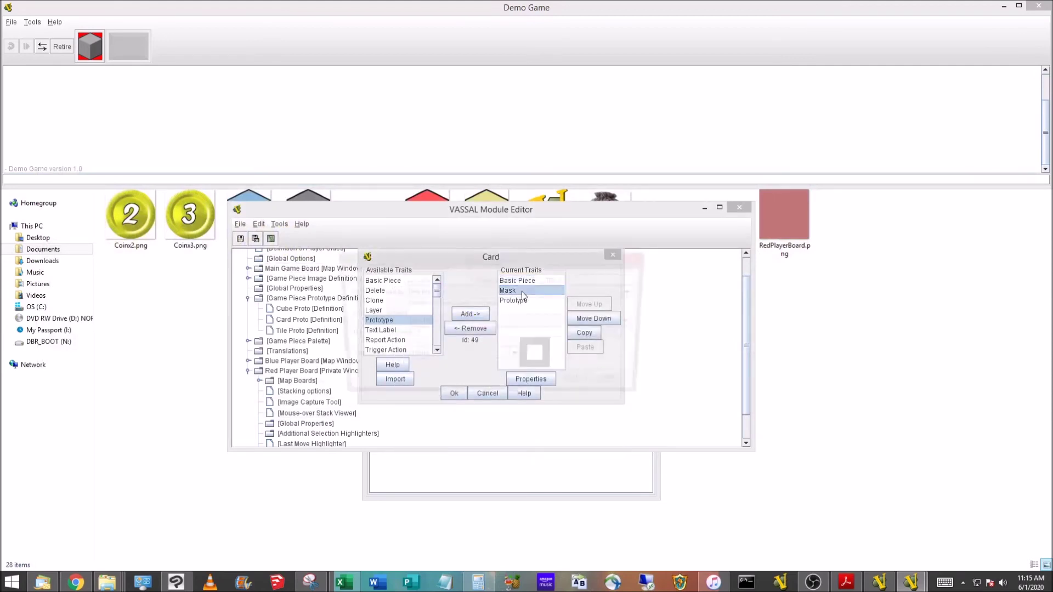
pyautogui.doubleClick(522, 292)
pyautogui.click(509, 356)
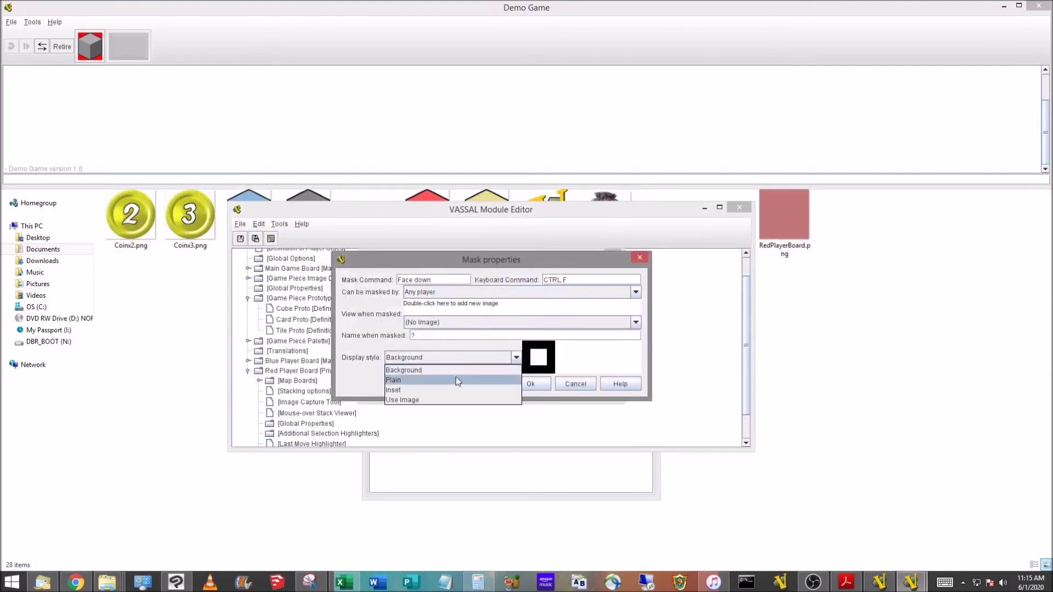
pyautogui.click(451, 371)
pyautogui.doubleClick(448, 310)
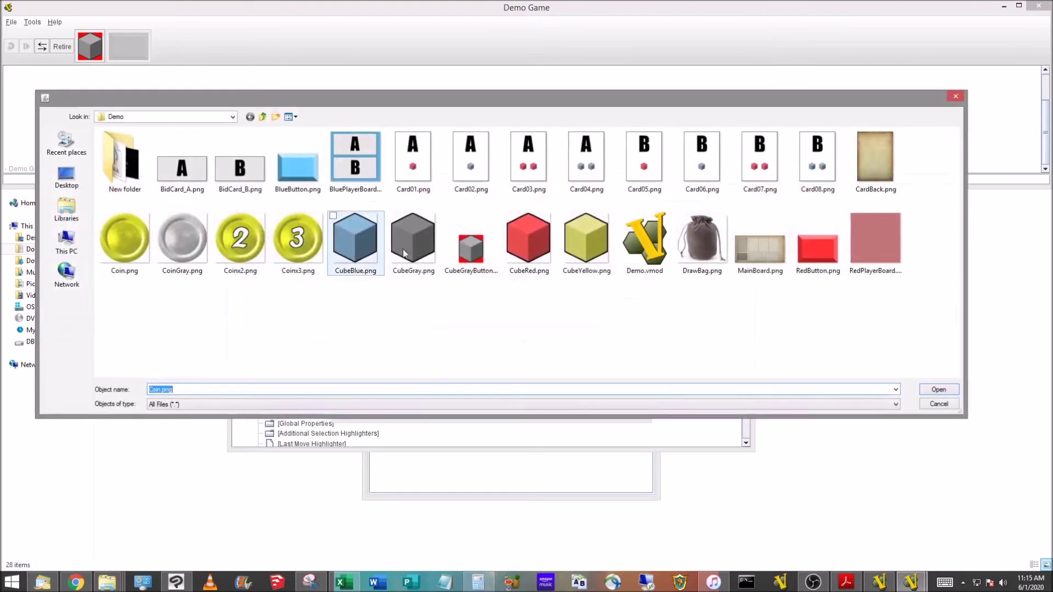
pyautogui.click(939, 389)
pyautogui.click(524, 492)
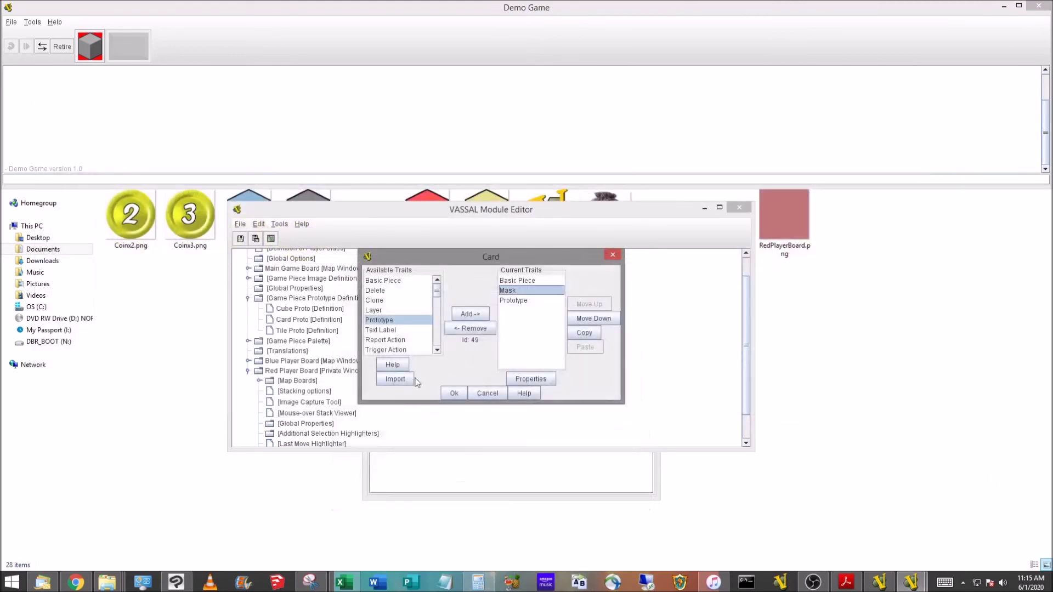
pyautogui.click(456, 393)
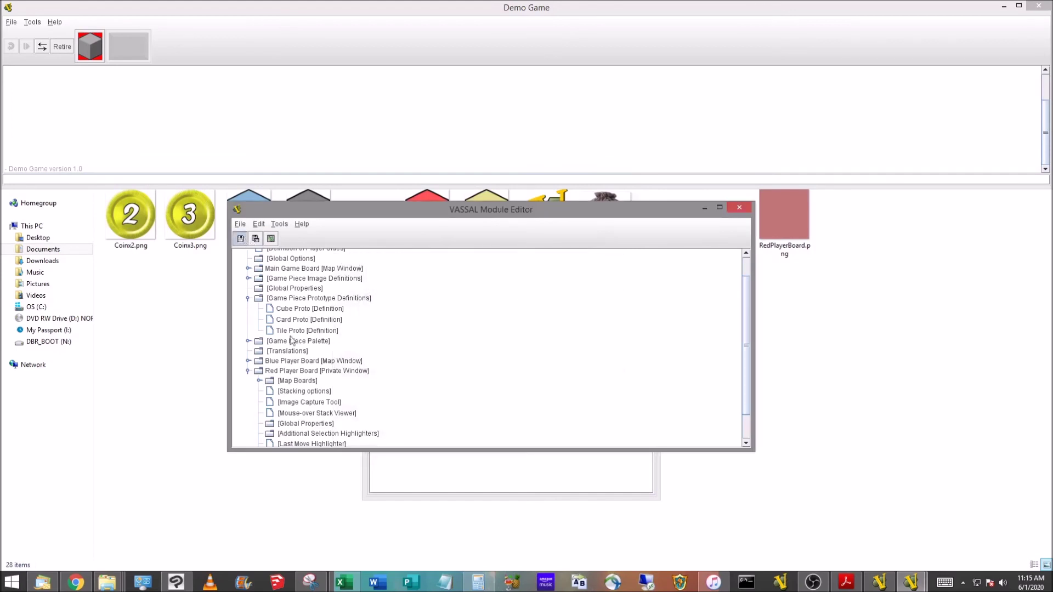
# Copy the $1 card and paste three copies of it into the Coin Stack deck
pyautogui.scroll(-1, 317, 405)
pyautogui.click(259, 441)
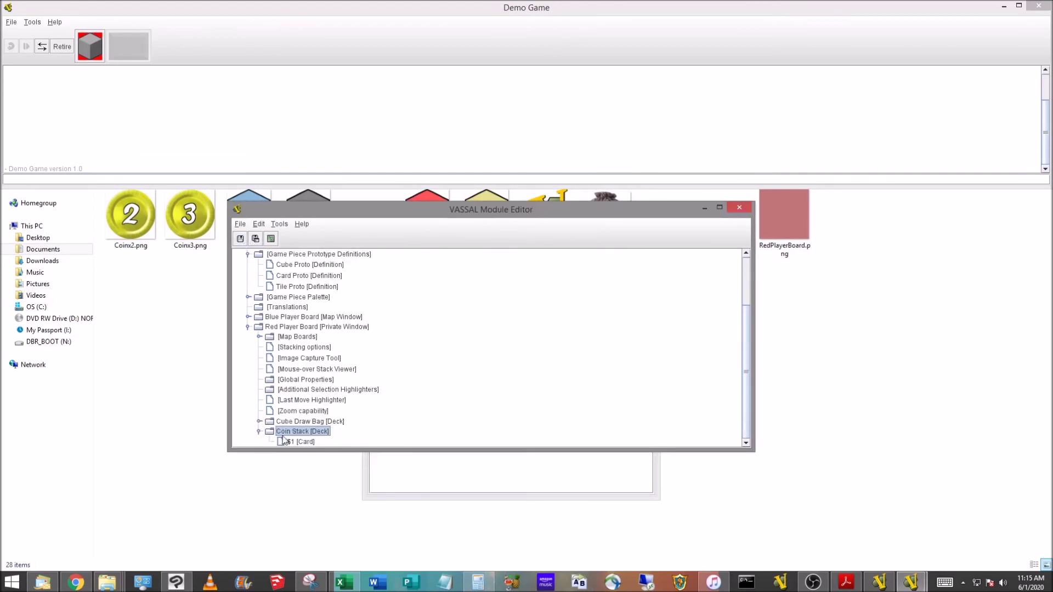
pyautogui.click(284, 442)
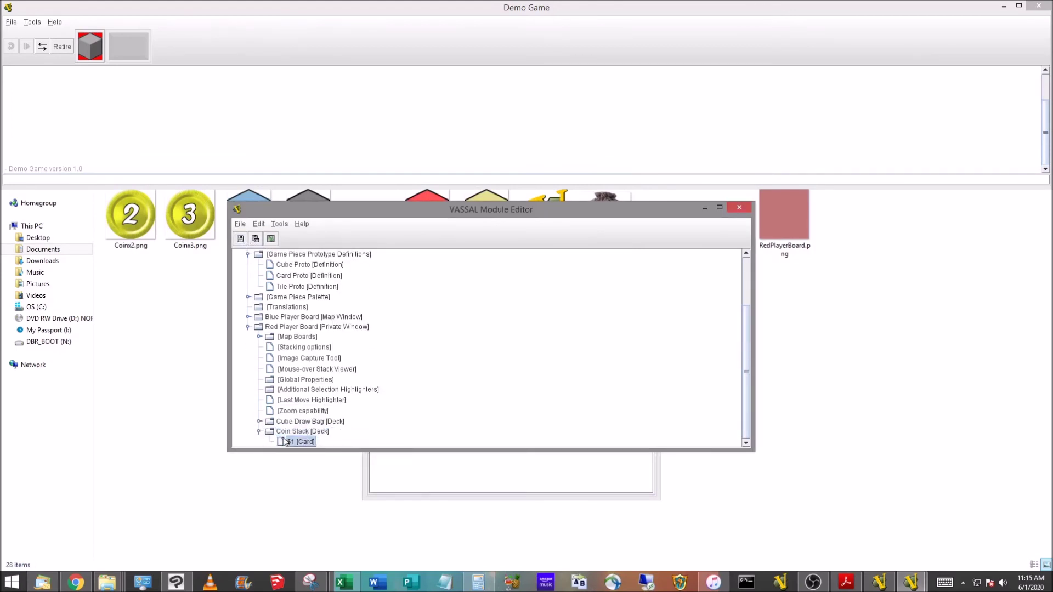
pyautogui.click(317, 433)
pyautogui.hotkey('ctrl', 'v')
pyautogui.hotkey('ctrl', 'v')
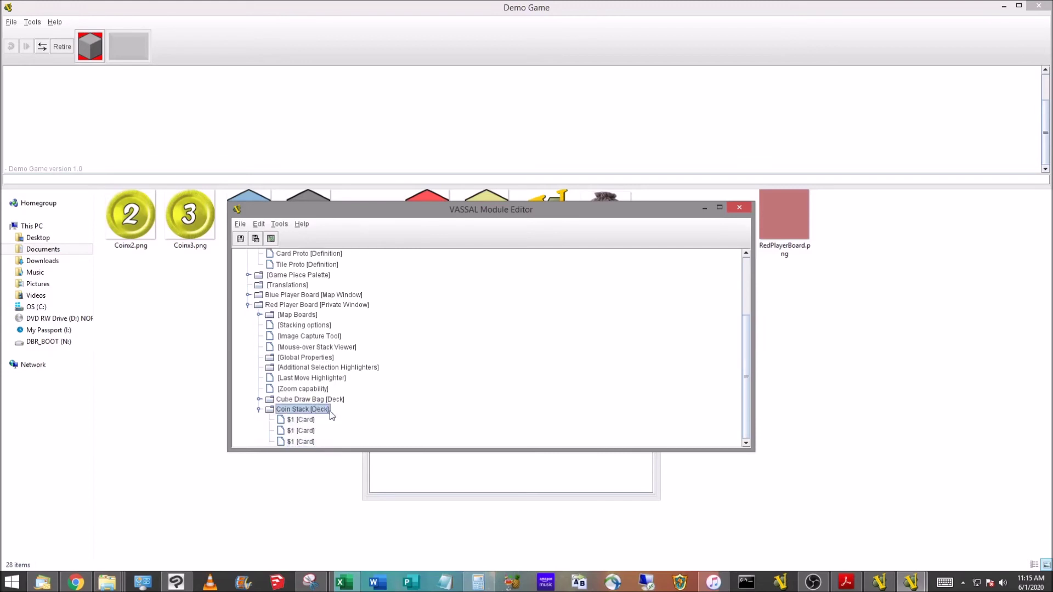
pyautogui.hotkey('ctrl', 'v')
# Rename the last $1 card in Coin Stack to $2 and change its basic piece image to Coinx2.png
pyautogui.click(299, 443)
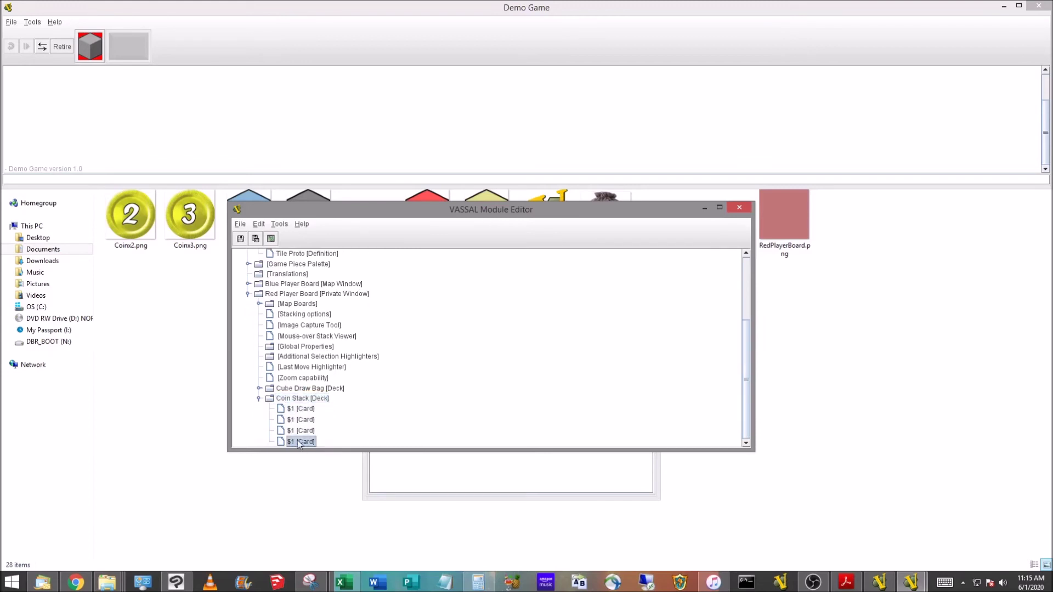
pyautogui.doubleClick(299, 442)
pyautogui.doubleClick(502, 331)
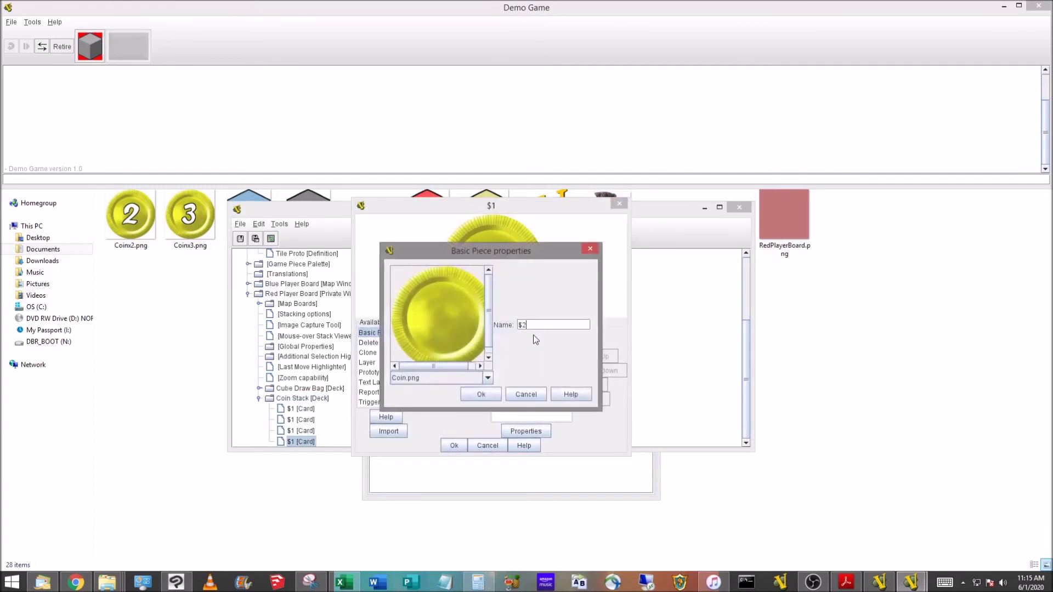
pyautogui.click(445, 327)
pyautogui.click(240, 239)
pyautogui.click(936, 393)
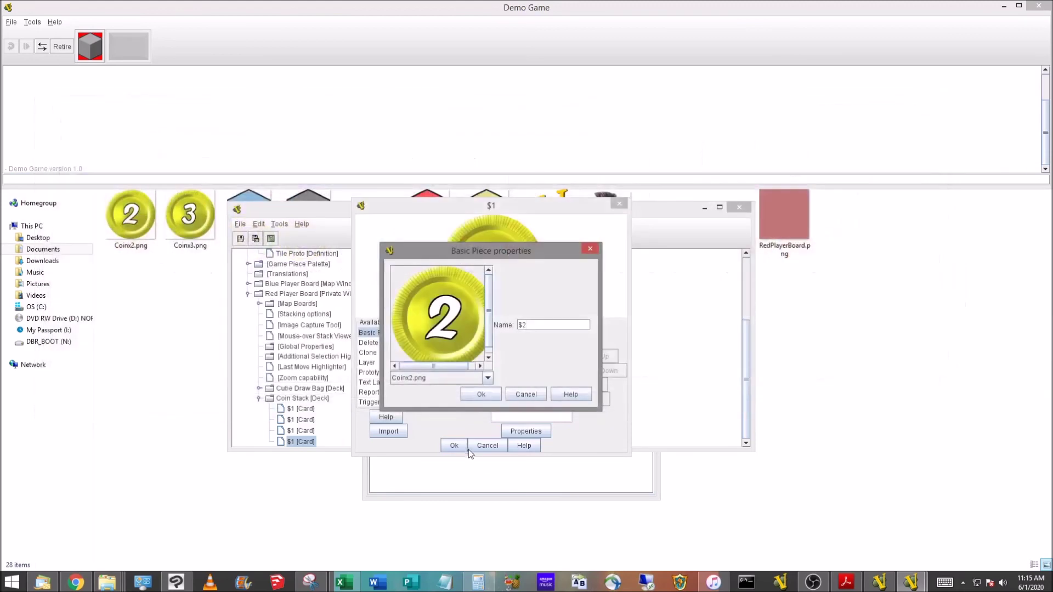
pyautogui.click(478, 393)
pyautogui.click(451, 445)
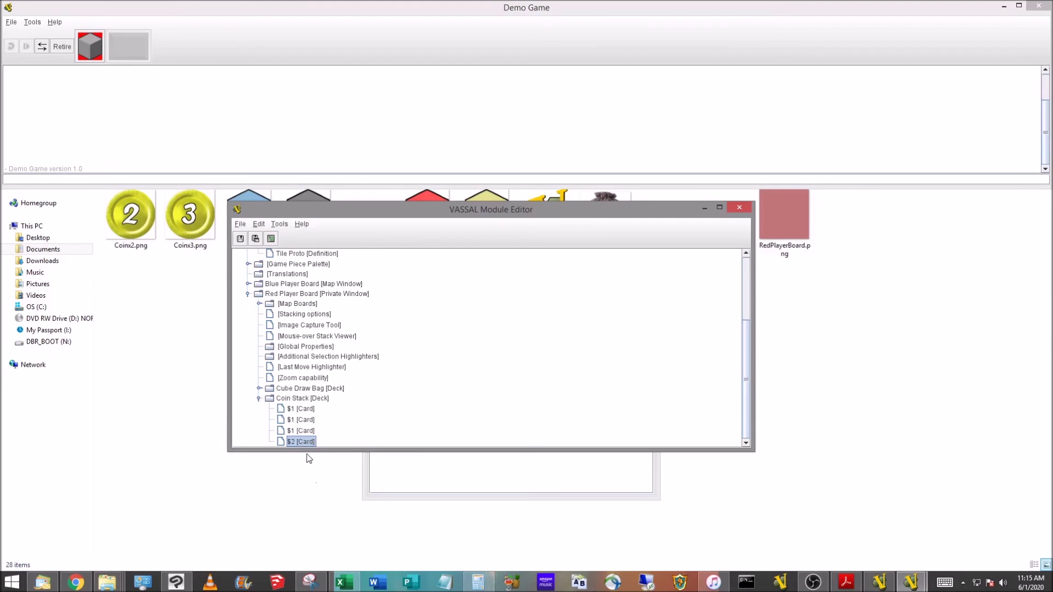
# Paste three copies of the $2 card into the Coin Stack deck
pyautogui.click(299, 399)
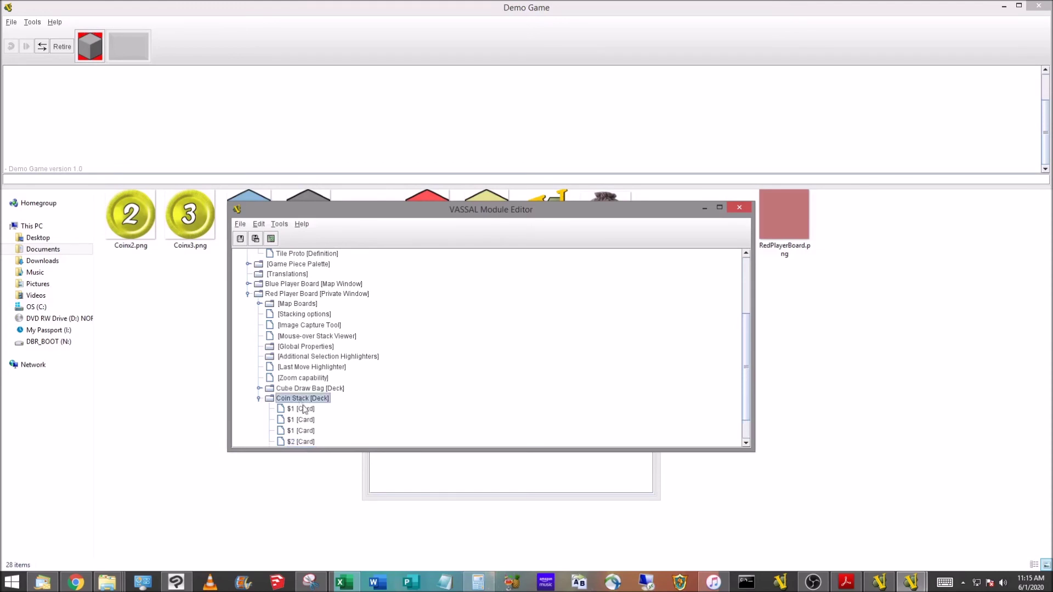
pyautogui.scroll(-1, 303, 410)
# Rename the last $2 card in the Coin Stack deck to $3 and change its basic piece image to Coinx3.png
pyautogui.click(309, 442)
pyautogui.doubleClick(310, 442)
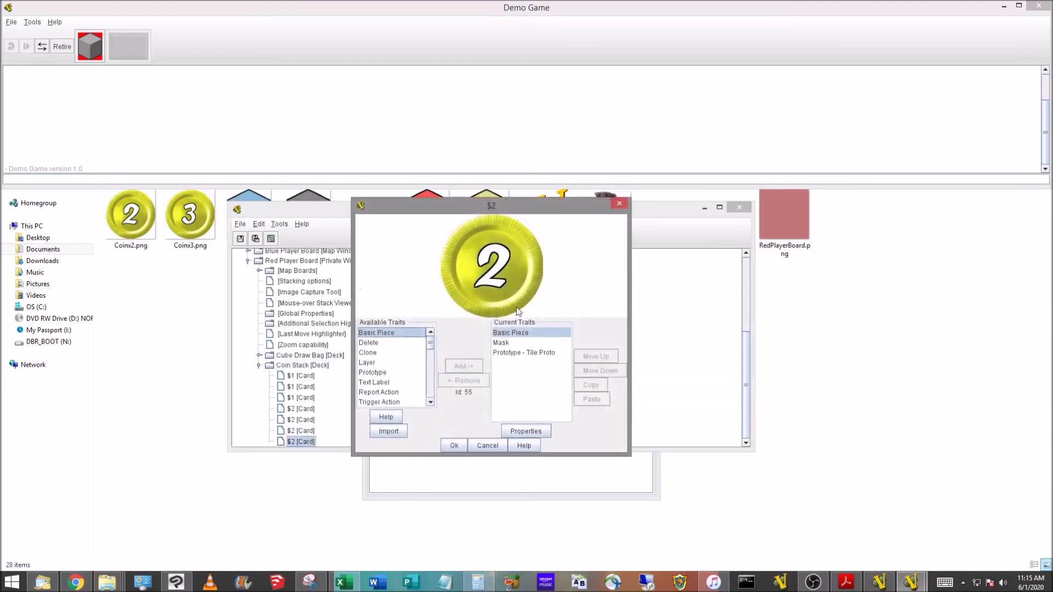
pyautogui.doubleClick(537, 331)
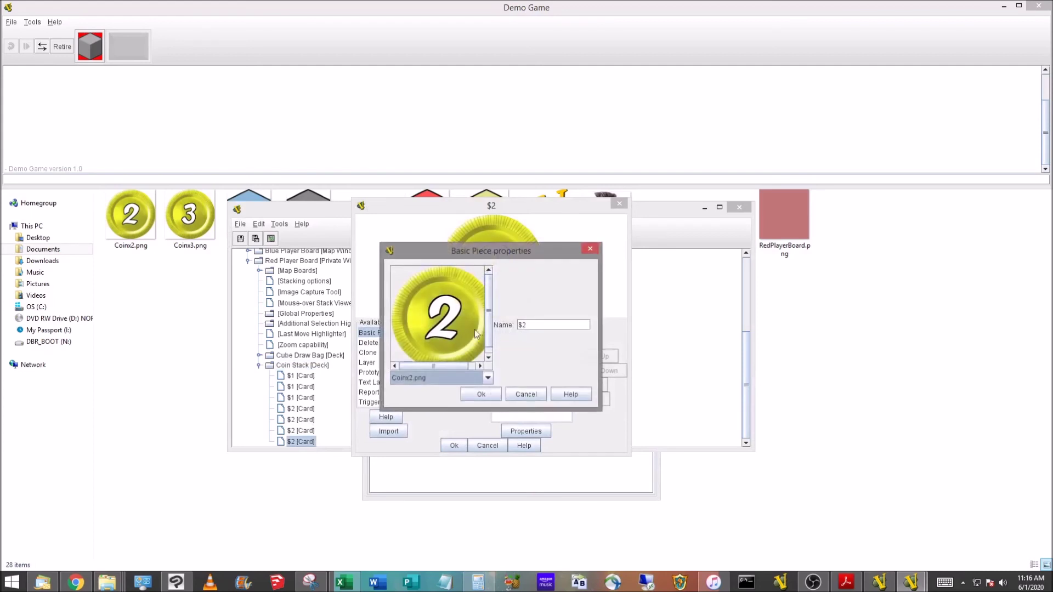
pyautogui.click(529, 324)
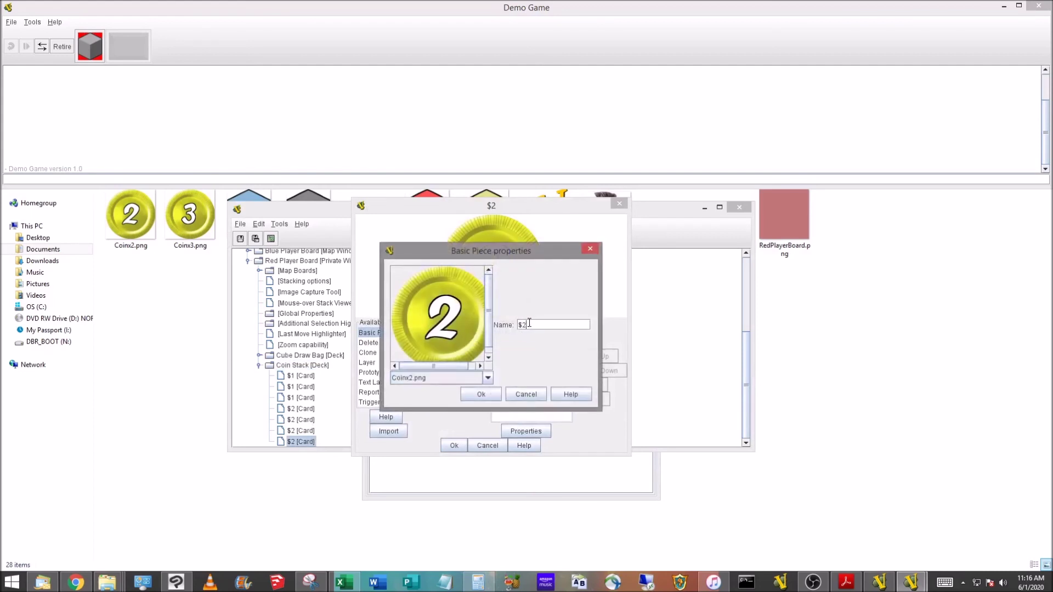
pyautogui.click(460, 345)
pyautogui.click(304, 250)
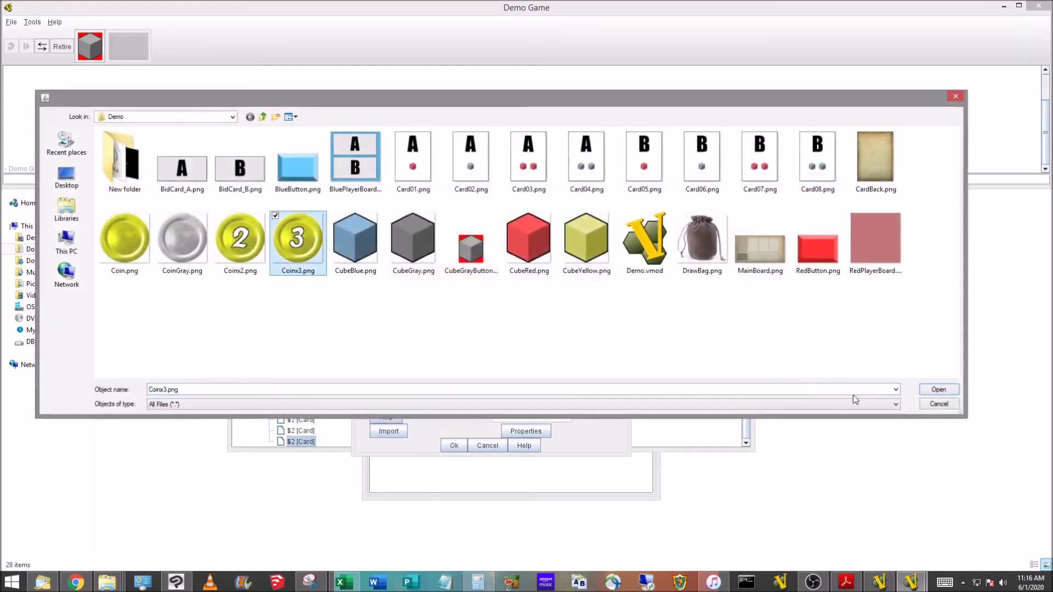
pyautogui.click(927, 390)
pyautogui.click(472, 394)
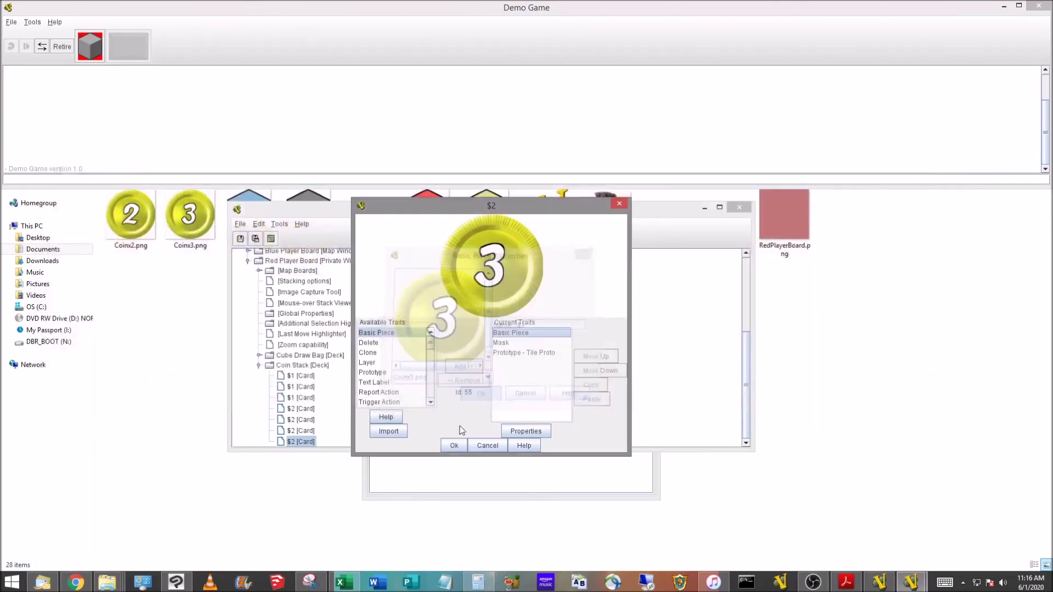
pyautogui.click(458, 444)
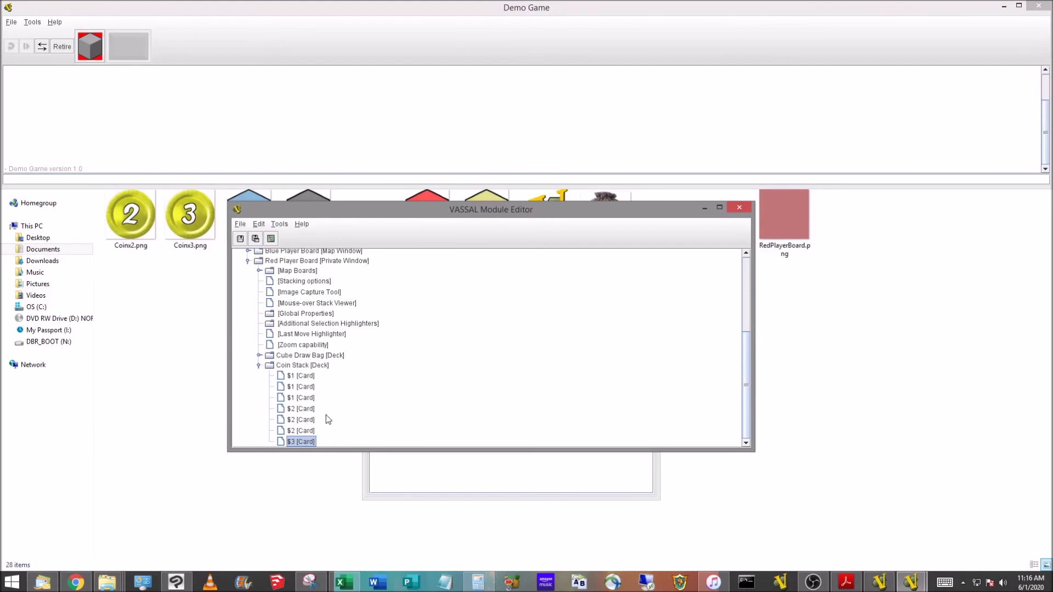
# Paste two copies of the $3 card into the Coin Stack deck and save the module
pyautogui.click(311, 367)
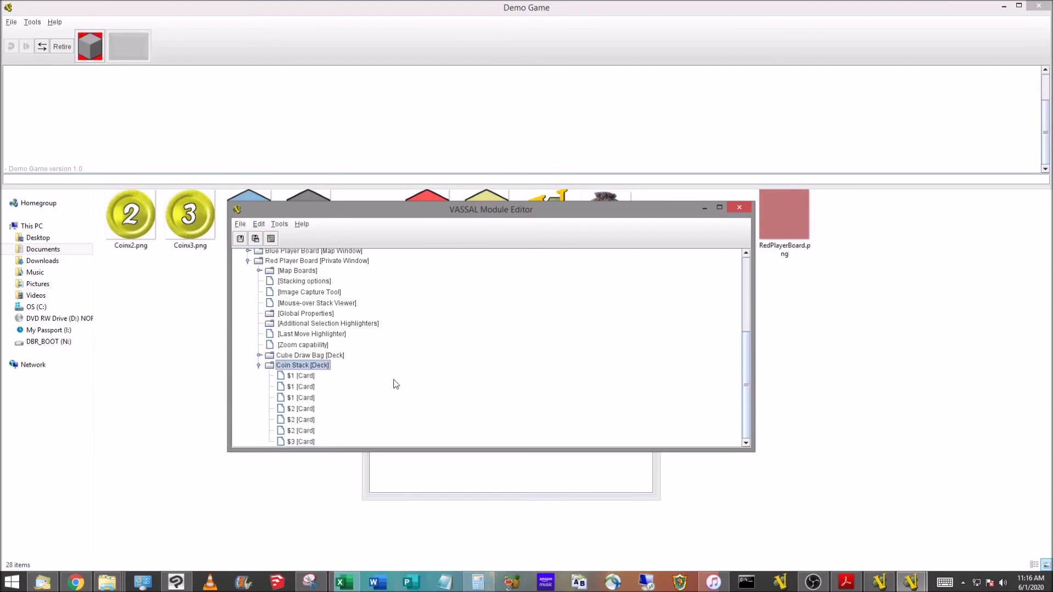
pyautogui.scroll(-1, 316, 413)
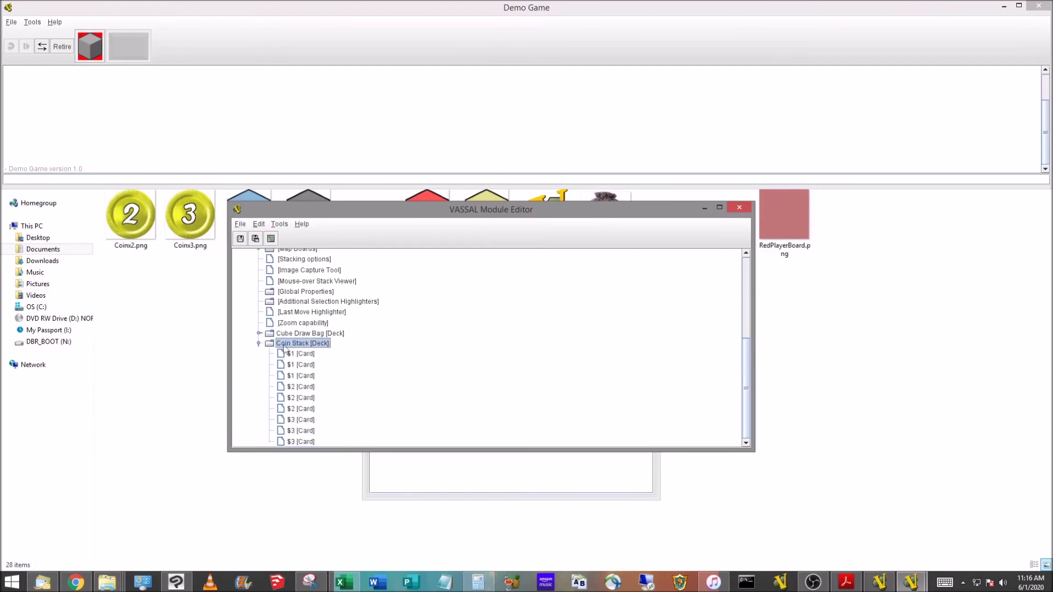
pyautogui.click(241, 239)
# Close the module and reopen Demo Game from the module library for editing
pyautogui.click(740, 207)
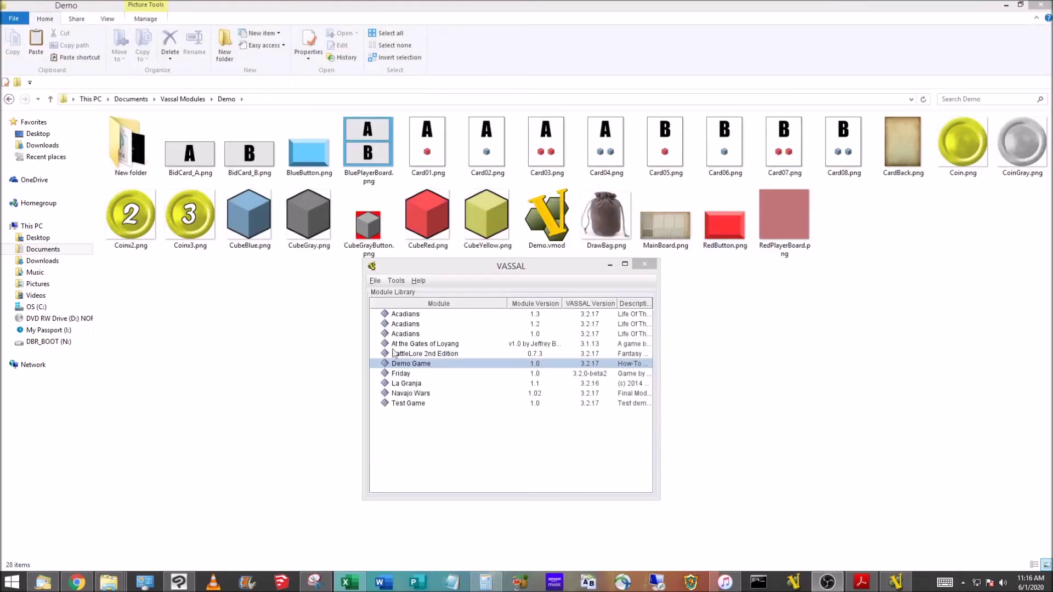
pyautogui.rightClick(413, 364)
pyautogui.click(438, 377)
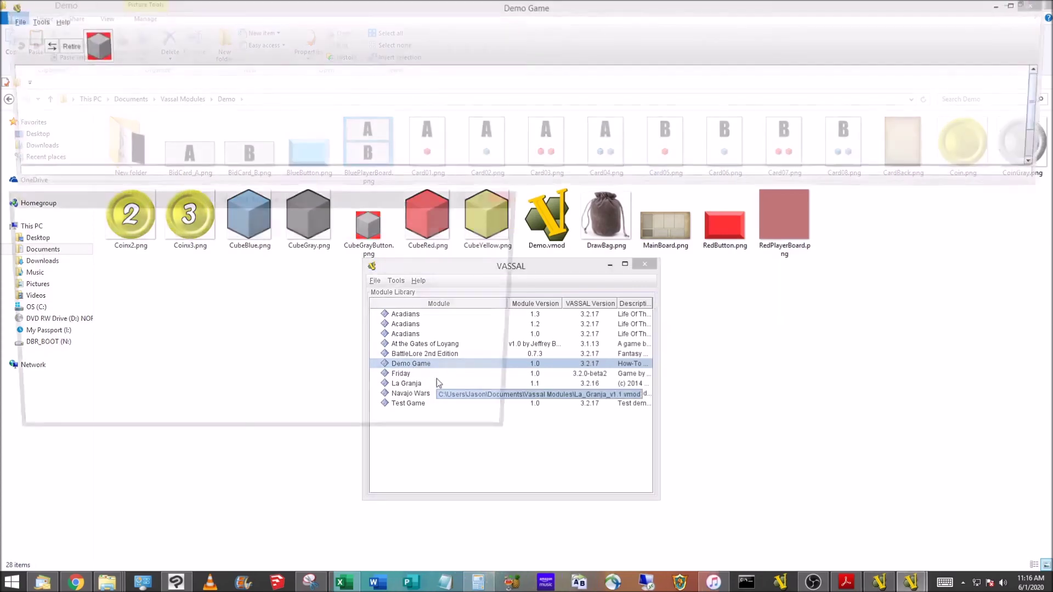
# Start a new game and join it as the Red side
pyautogui.click(11, 22)
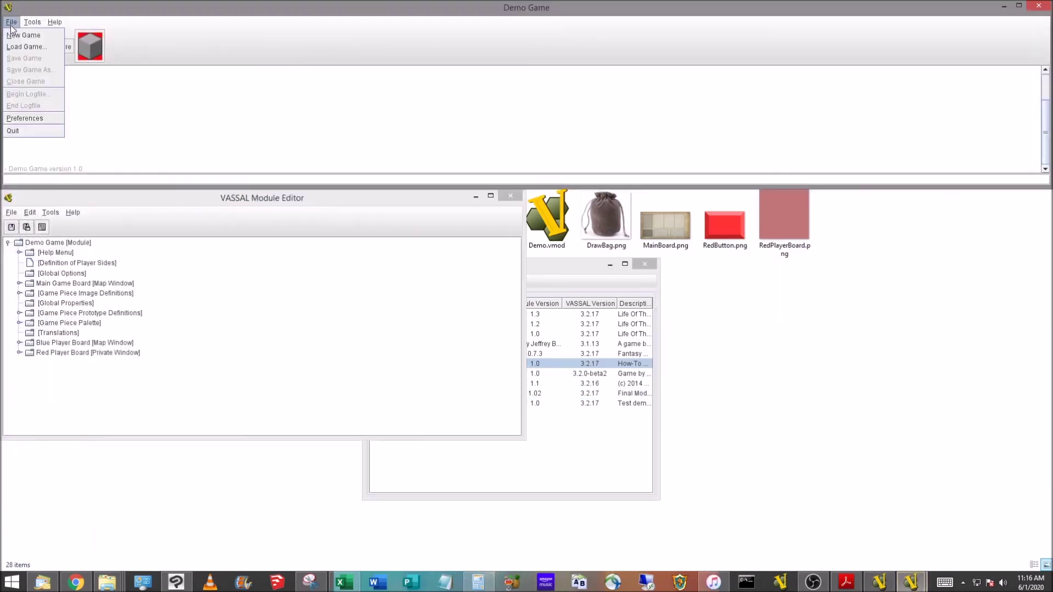
pyautogui.click(26, 33)
pyautogui.click(441, 297)
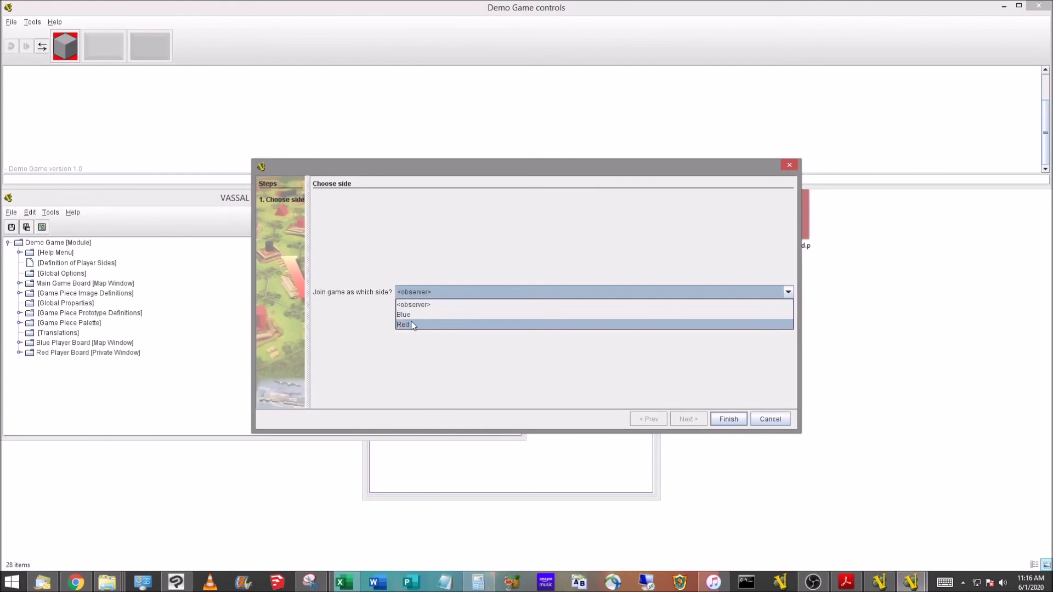
pyautogui.click(412, 324)
pyautogui.click(729, 419)
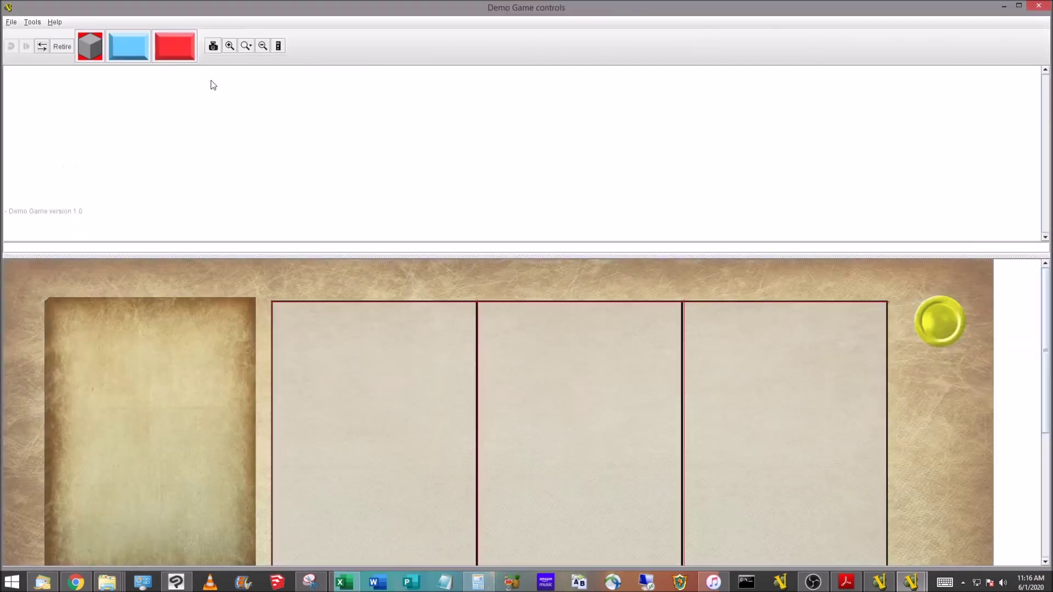
# Open the Red Player Board and draw three cubes from the Cube Draw Bag and four coins from the Coin Stack beside them
pyautogui.click(177, 41)
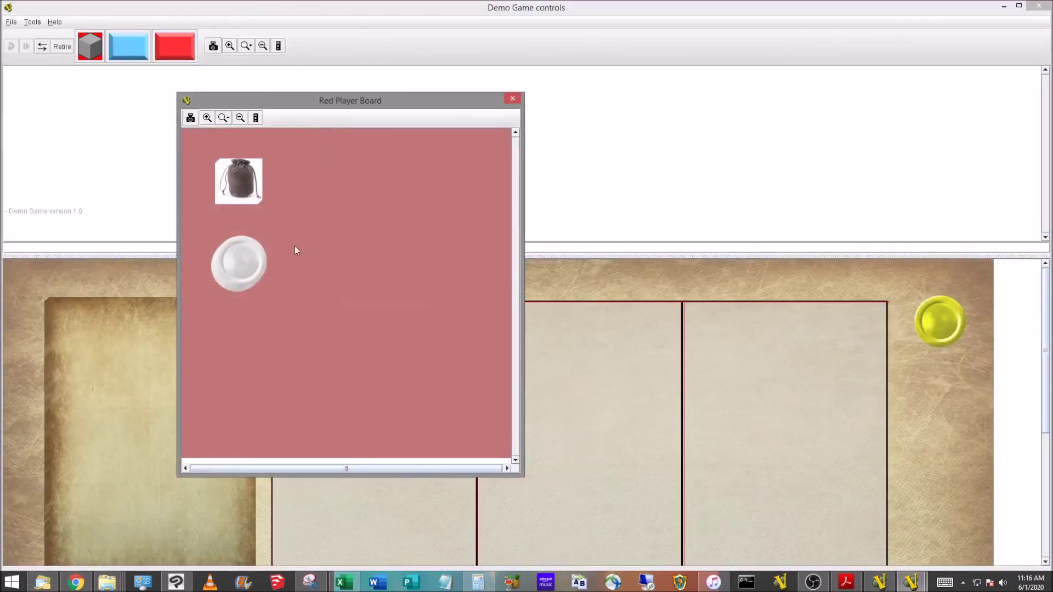
pyautogui.moveTo(241, 189)
pyautogui.mouseDown()
pyautogui.moveTo(392, 186)
pyautogui.moveTo(291, 184)
pyautogui.mouseUp()
pyautogui.moveTo(249, 252); pyautogui.dragTo(357, 261)
pyautogui.moveTo(224, 265); pyautogui.dragTo(376, 268)
pyautogui.moveTo(257, 272); pyautogui.dragTo(379, 312)
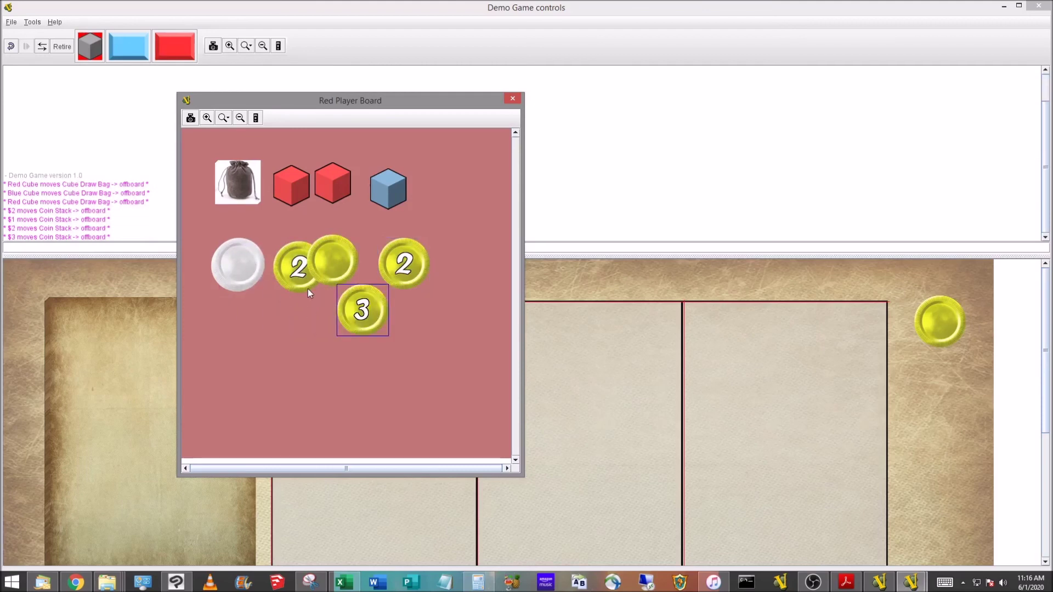
pyautogui.moveTo(337, 258); pyautogui.dragTo(347, 248)
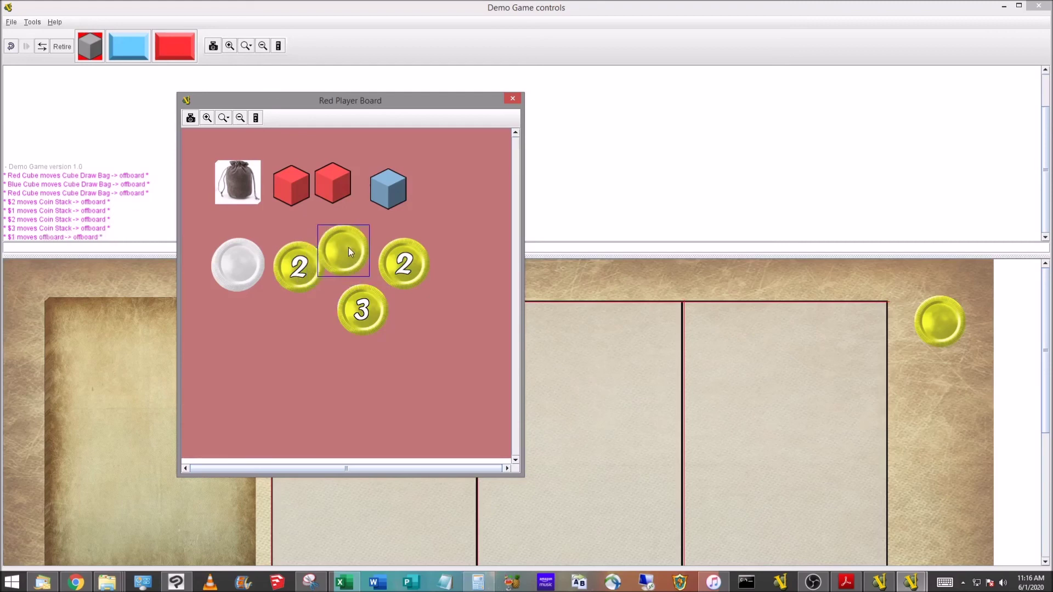
# Move the Red Player Board window aside, then briefly view the Blue Player Board and close it
pyautogui.moveTo(321, 93); pyautogui.dragTo(646, 124)
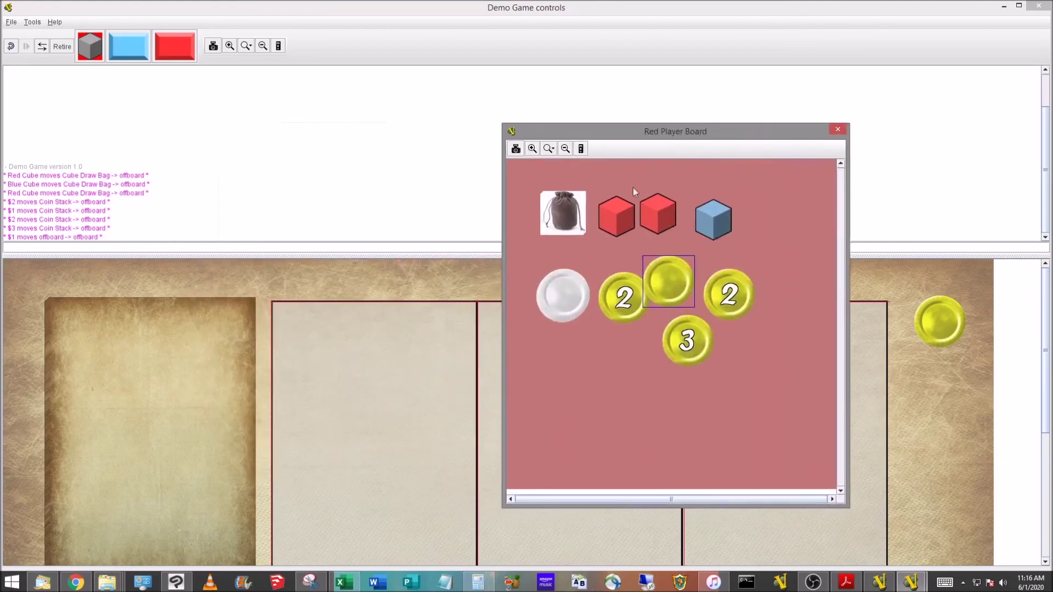
pyautogui.click(124, 45)
pyautogui.click(687, 116)
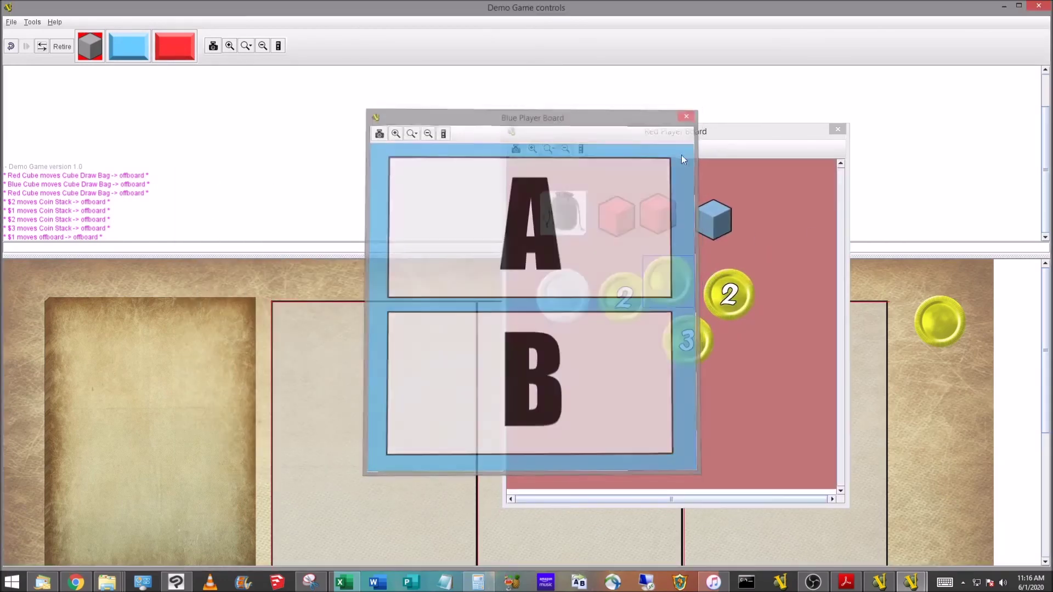
# Move a $2 coin and a red cube from the Red Player Board onto the first card space of the main board
pyautogui.moveTo(640, 136); pyautogui.dragTo(641, 113)
pyautogui.moveTo(641, 273); pyautogui.dragTo(364, 337)
pyautogui.moveTo(657, 190); pyautogui.dragTo(389, 391)
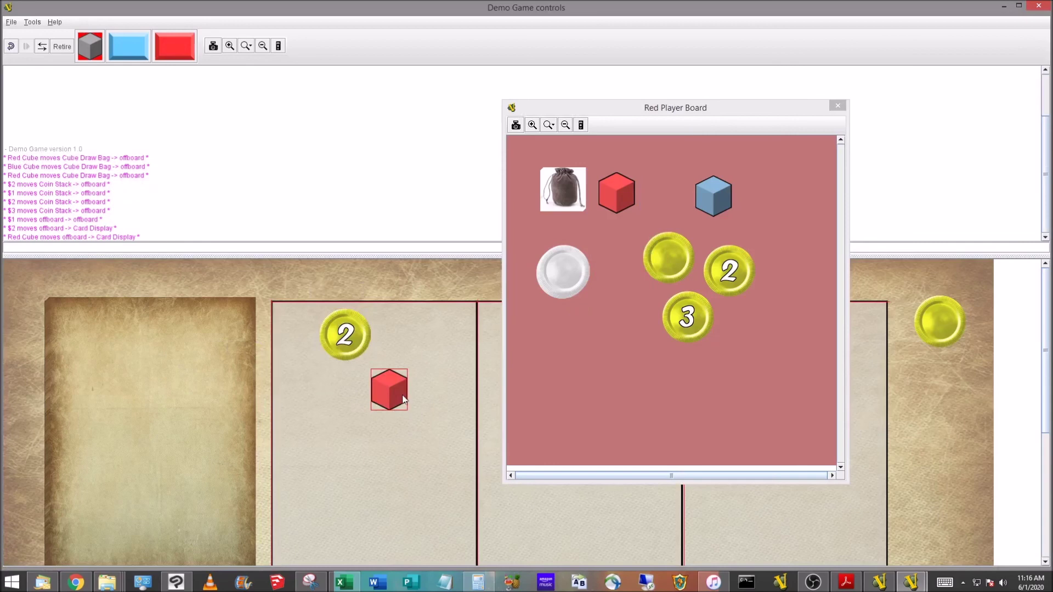
# Close the Red Player Board, end the test game without saving, and bring the Module Editor window to the middle of the workspace
pyautogui.click(836, 108)
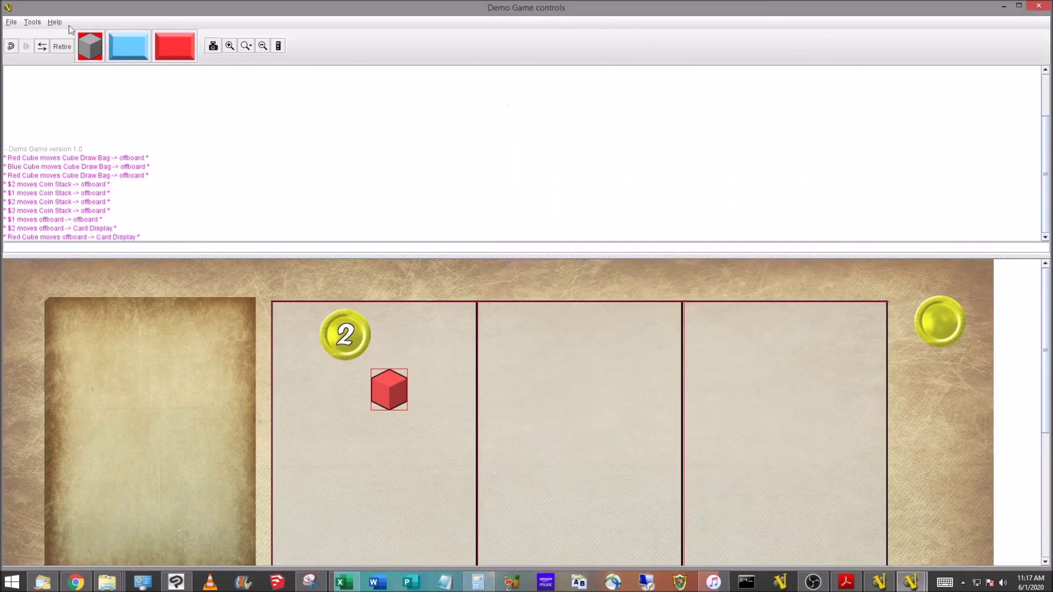
pyautogui.click(11, 22)
pyautogui.click(25, 81)
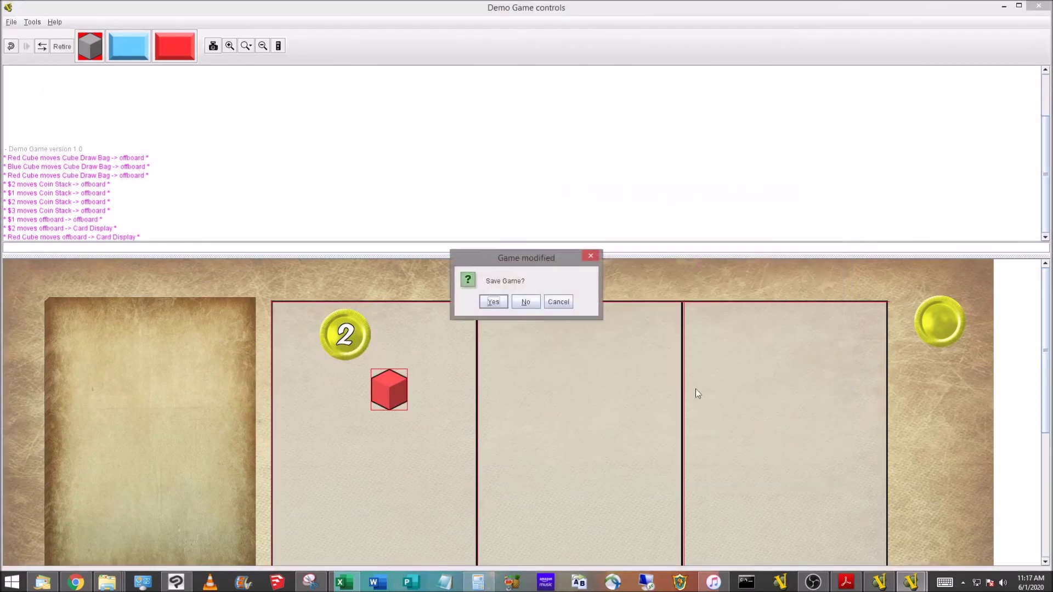
pyautogui.click(525, 302)
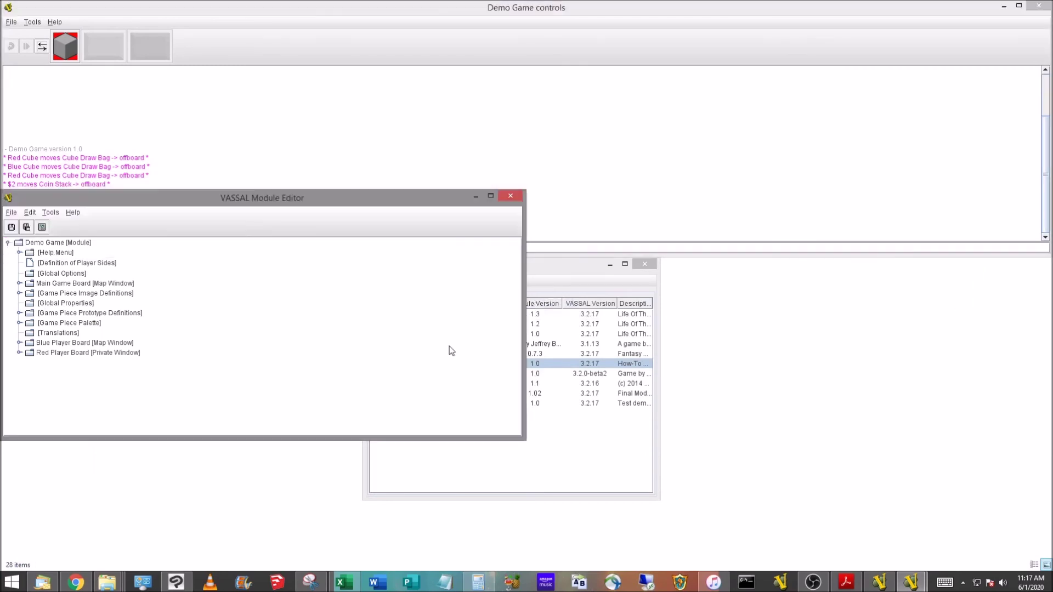
pyautogui.moveTo(412, 263); pyautogui.dragTo(587, 274)
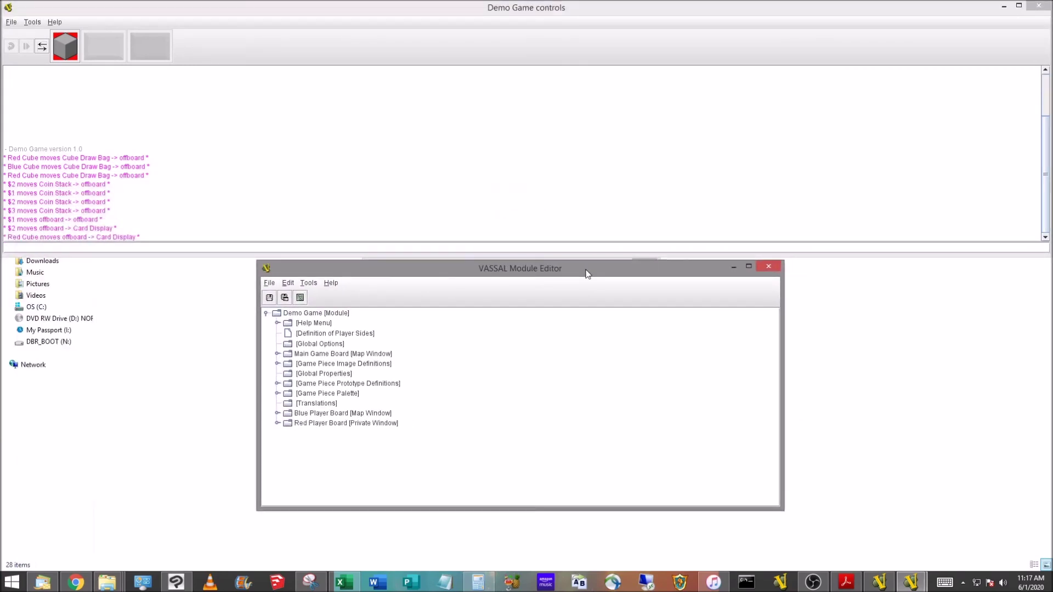